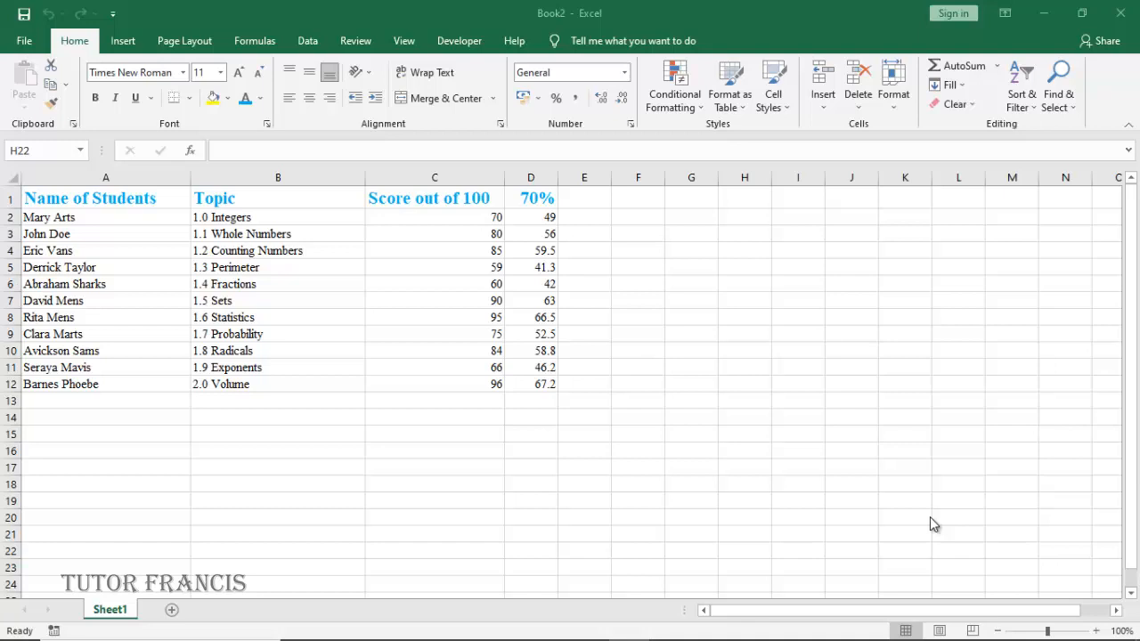
Step: Copy the whole student score table, cells A1 to D12, on Sheet1
{"action": "left_click", "coordinate": [47, 201]}
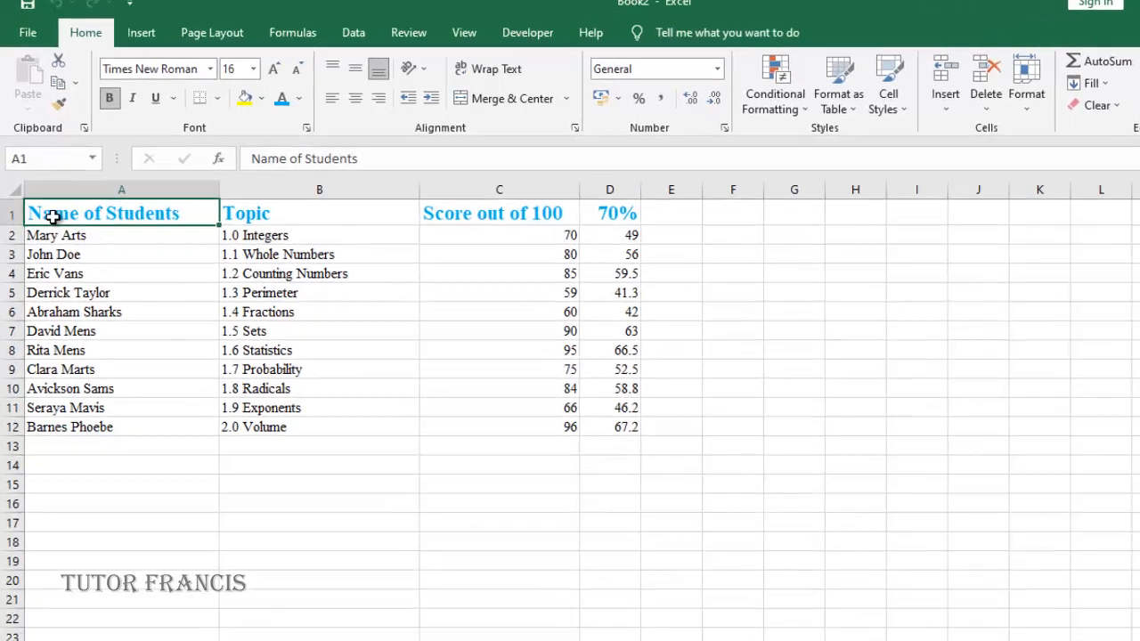
{"action": "left_click_drag", "start_coordinate": [47, 202], "coordinate": [437, 353]}
{"action": "left_click_drag", "start_coordinate": [680, 494], "coordinate": [822, 557]}
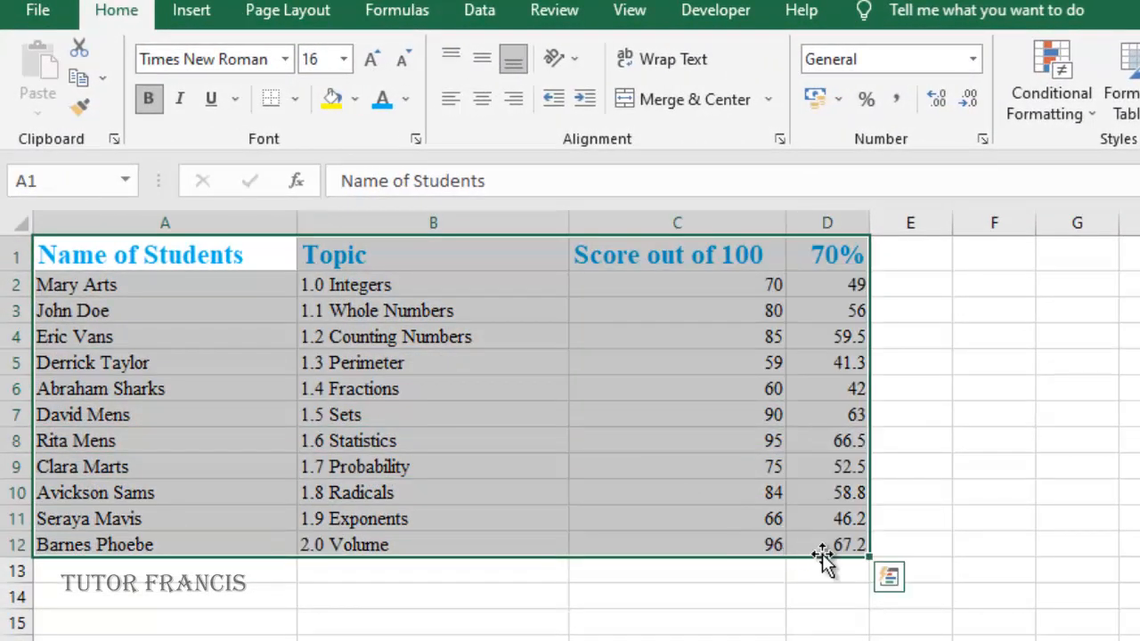
{"action": "right_click", "coordinate": [609, 422]}
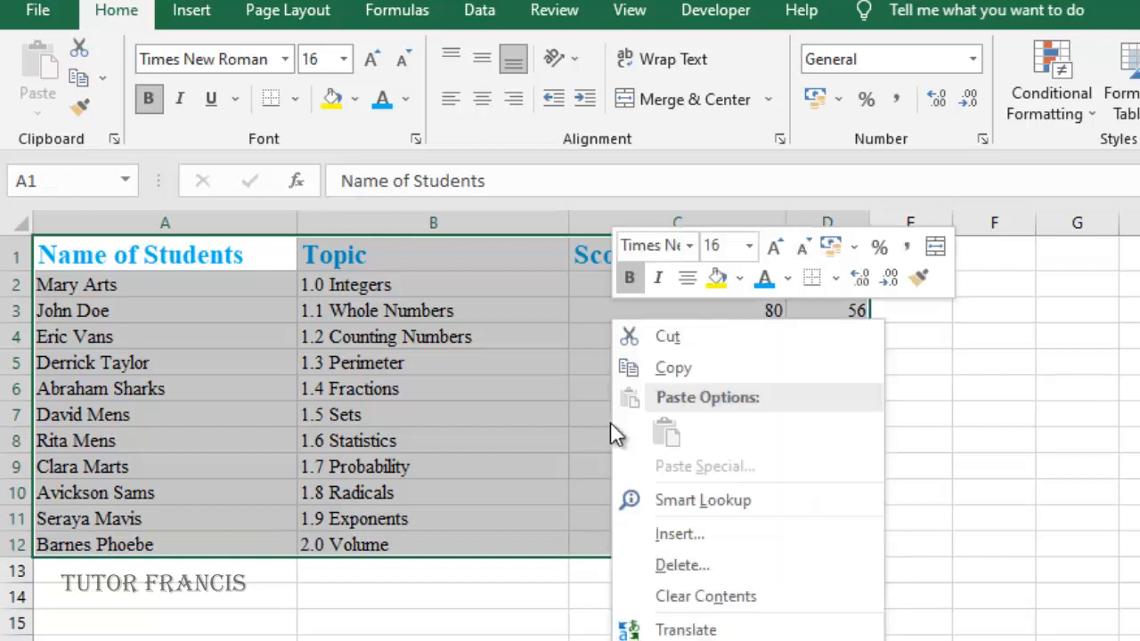
{"action": "left_click", "coordinate": [671, 369]}
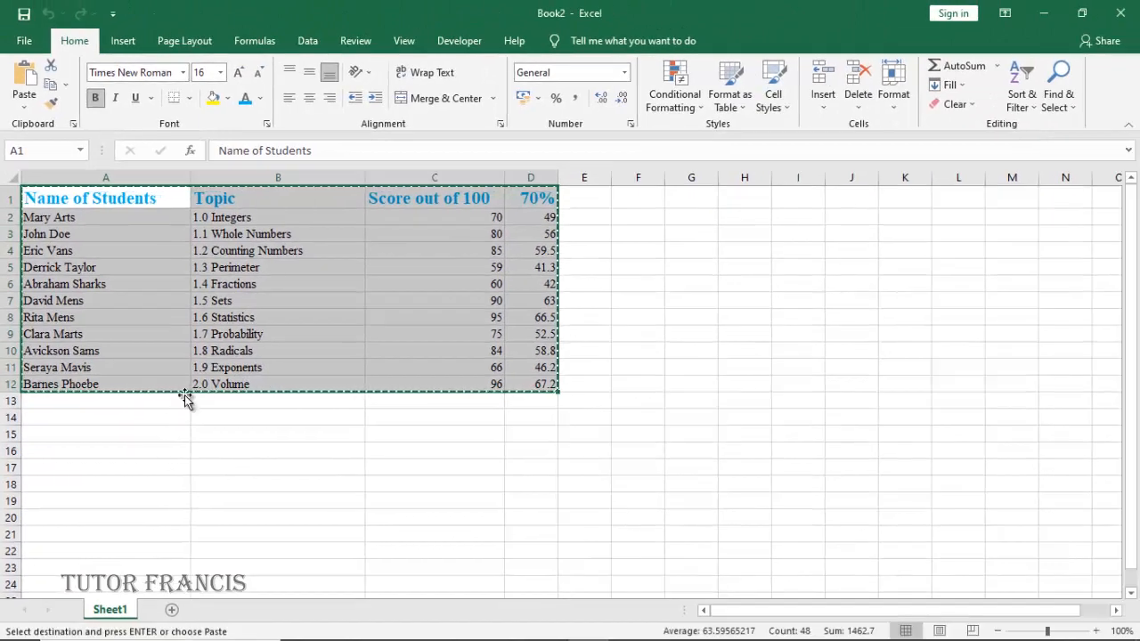
Step: Paste the copied table with the regular Paste option at A1 of a new sheet and widen columns A to D
{"action": "left_click", "coordinate": [170, 610]}
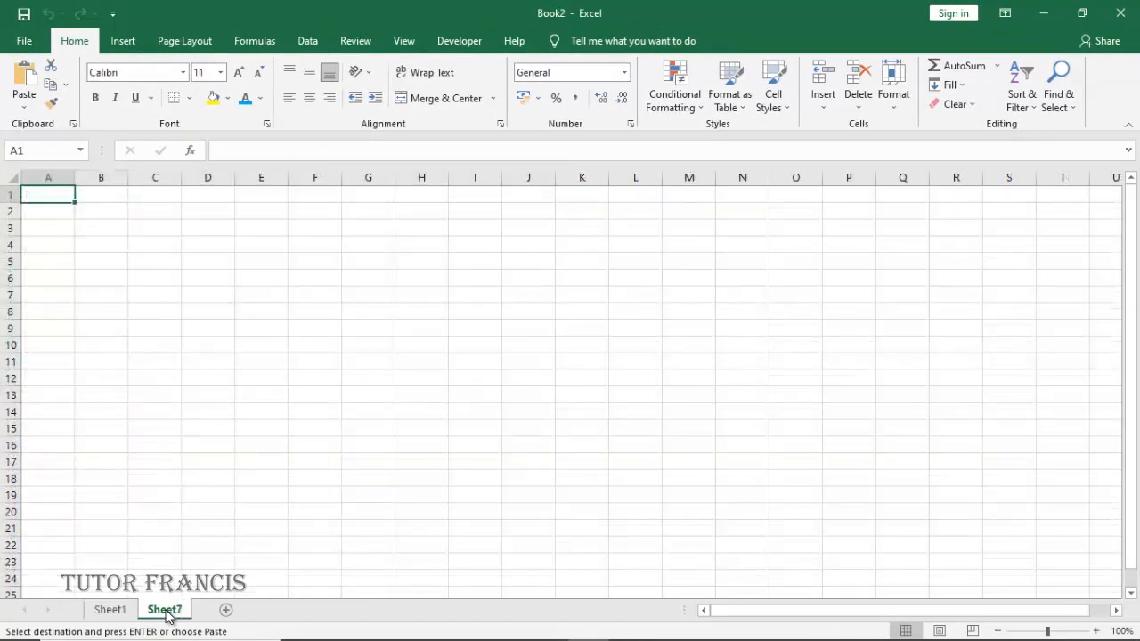
{"action": "right_click", "coordinate": [55, 200]}
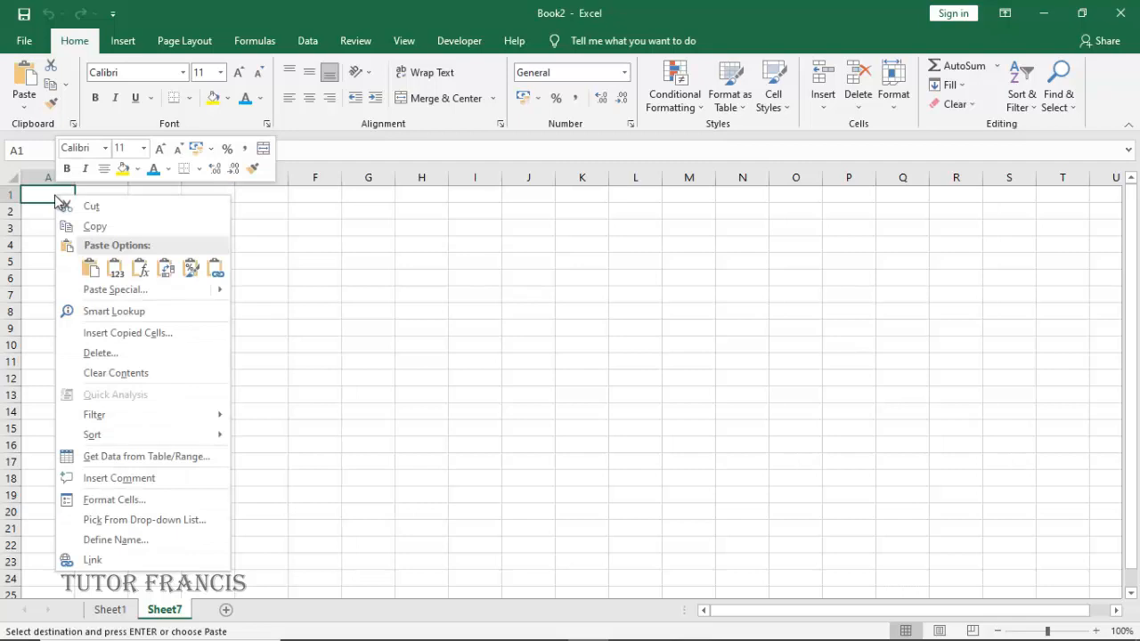
{"action": "left_click", "coordinate": [90, 268]}
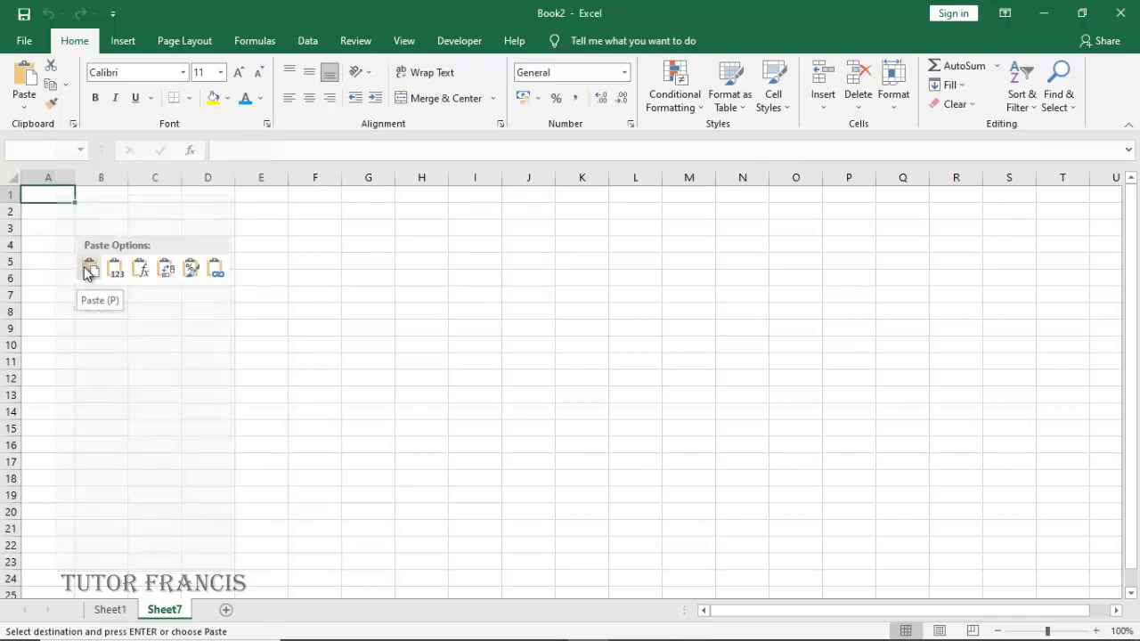
{"action": "left_click", "coordinate": [90, 268]}
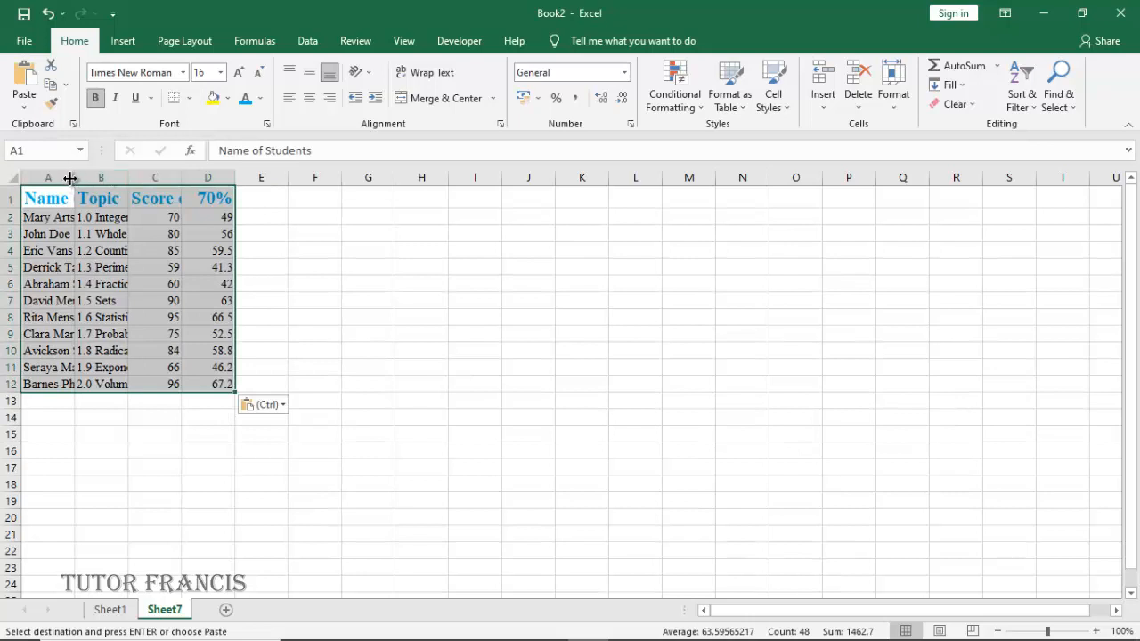
{"action": "left_click_drag", "start_coordinate": [74, 174], "coordinate": [477, 175]}
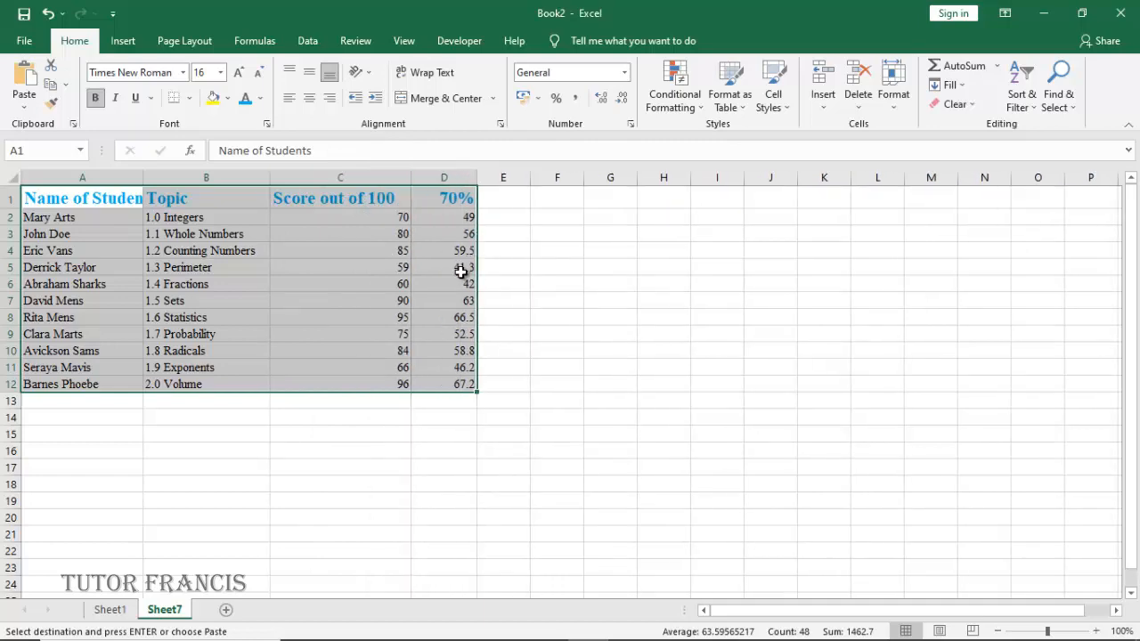
Step: Inspect the formulas in the 70% column and the header formatting of the pasted table
{"action": "left_click", "coordinate": [463, 267]}
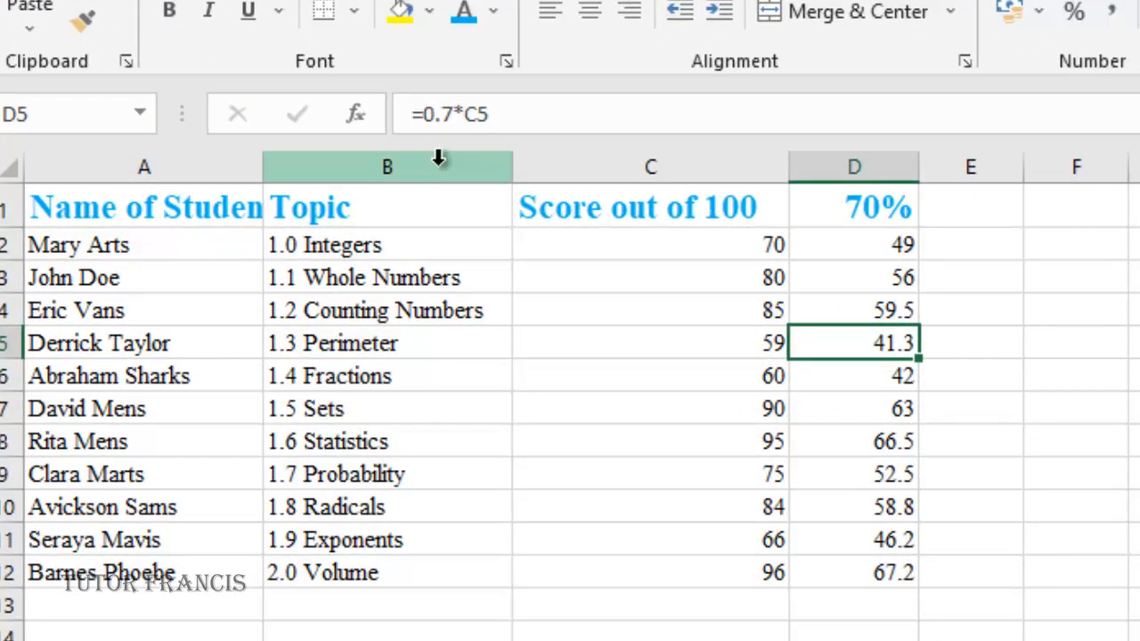
{"action": "left_click", "coordinate": [866, 407]}
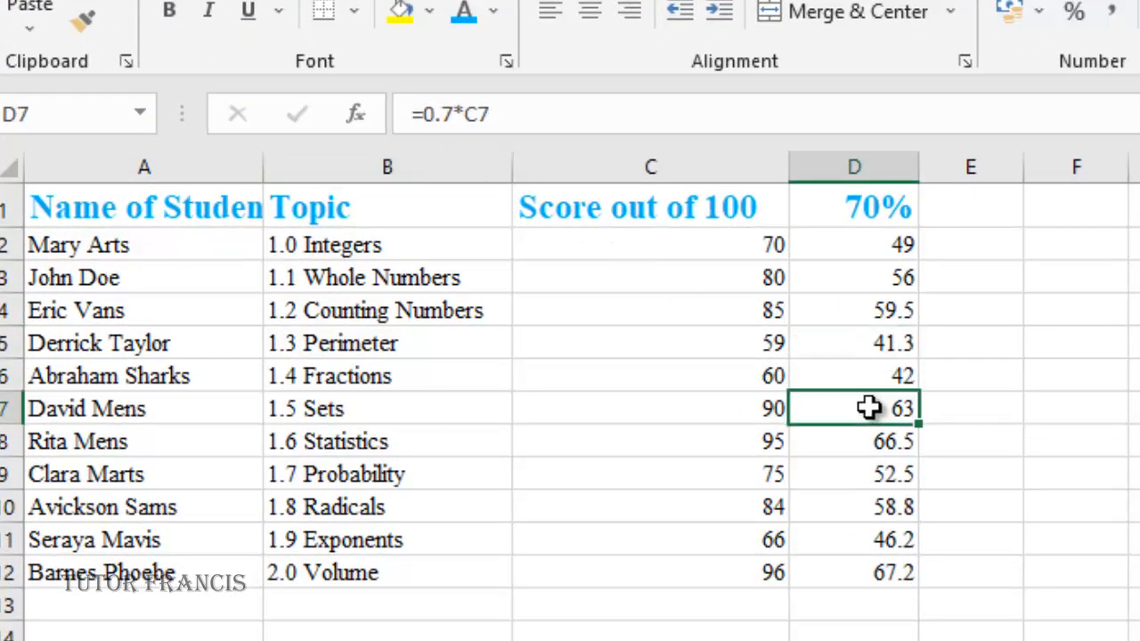
{"action": "left_click", "coordinate": [874, 244]}
{"action": "left_click", "coordinate": [417, 201]}
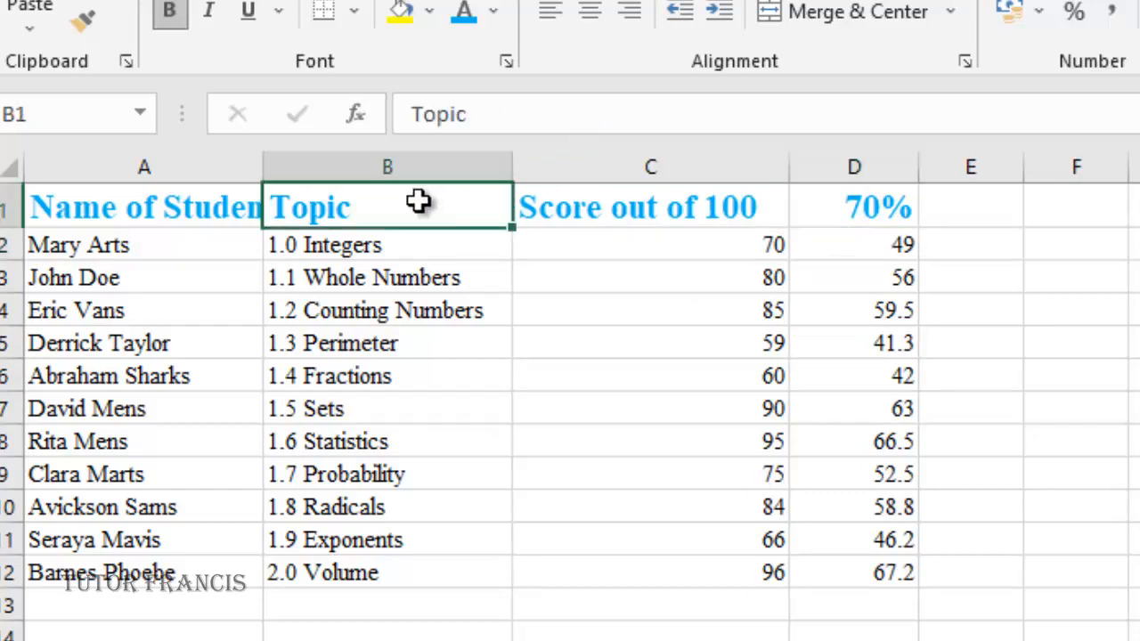
{"action": "left_click", "coordinate": [620, 223]}
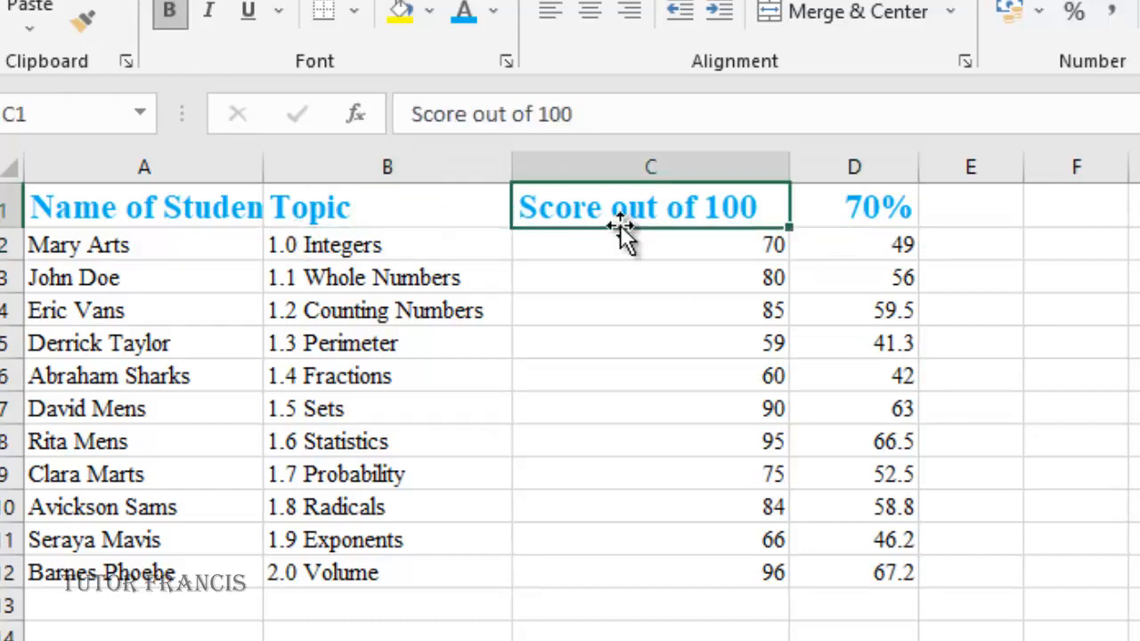
{"action": "left_click", "coordinate": [884, 433]}
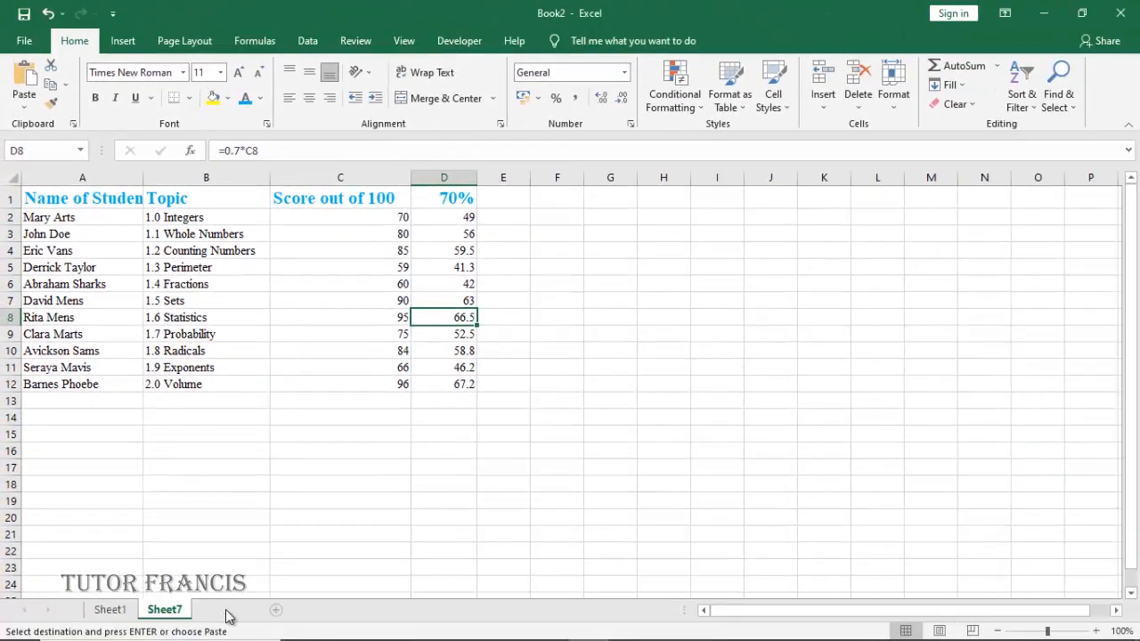
Step: Add another new sheet and paste the copied table at A1 with Paste Special set to Values
{"action": "left_click", "coordinate": [228, 614]}
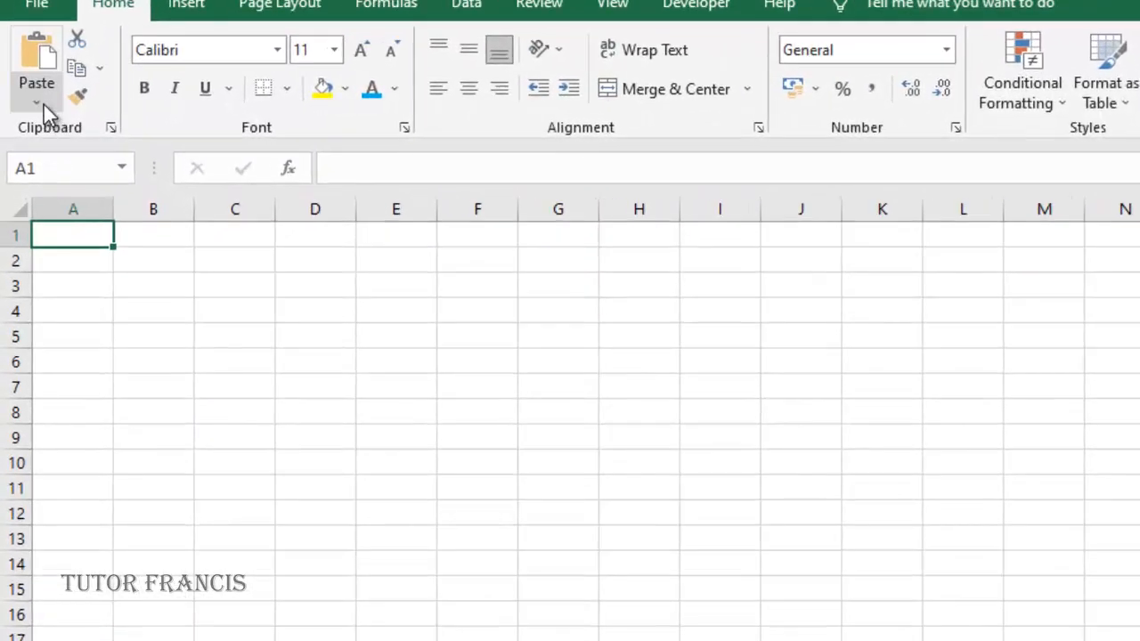
{"action": "left_click", "coordinate": [29, 108]}
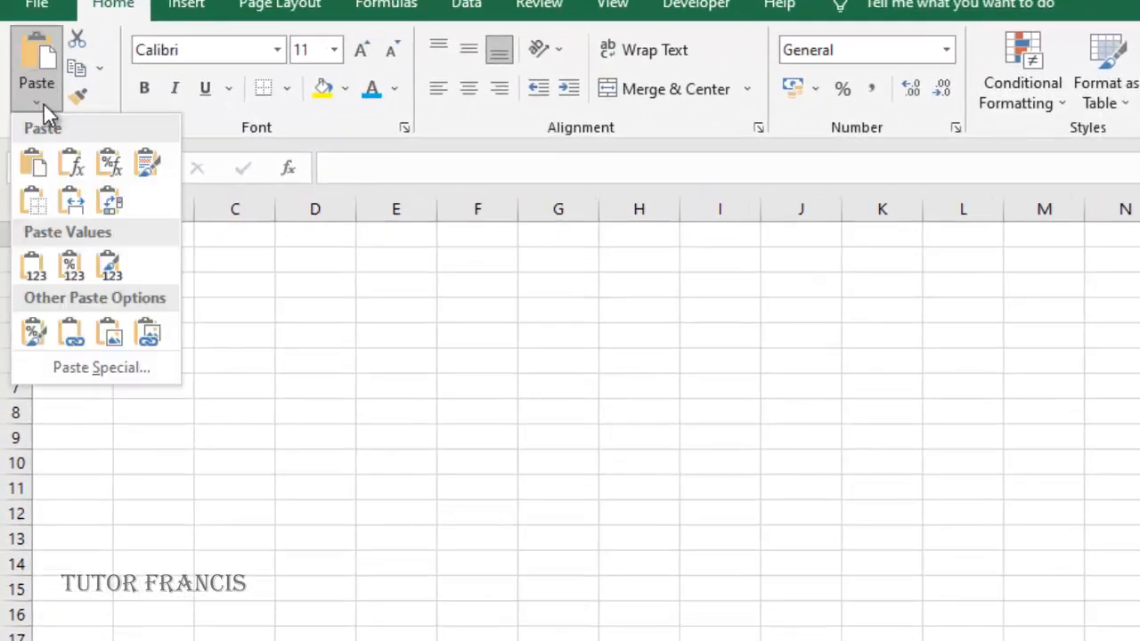
{"action": "left_click", "coordinate": [81, 365]}
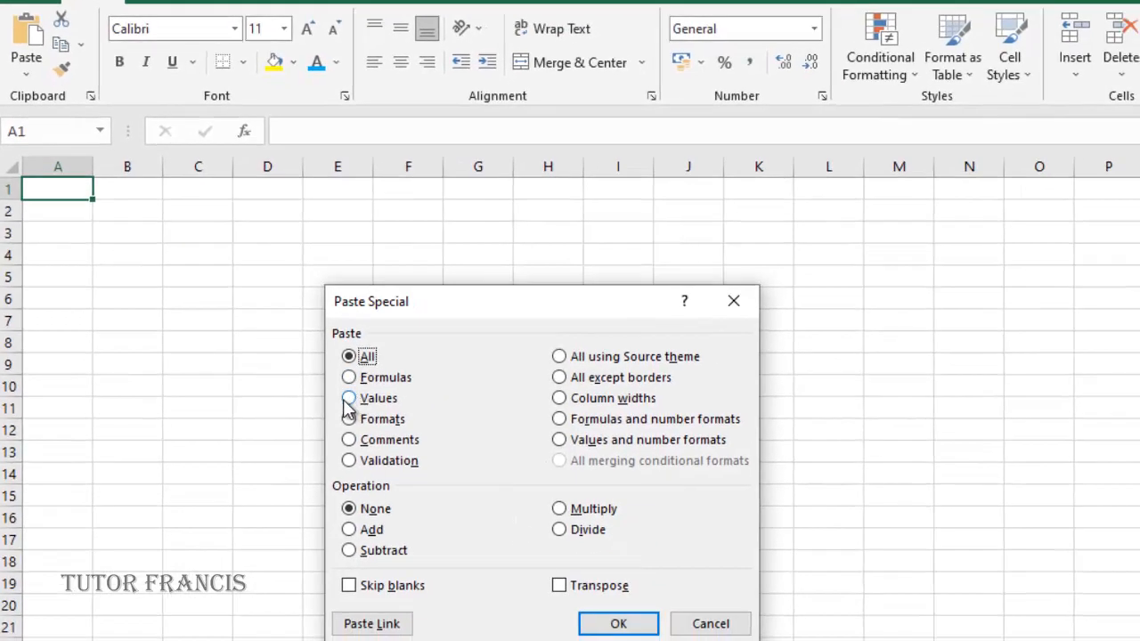
{"action": "left_click", "coordinate": [348, 403]}
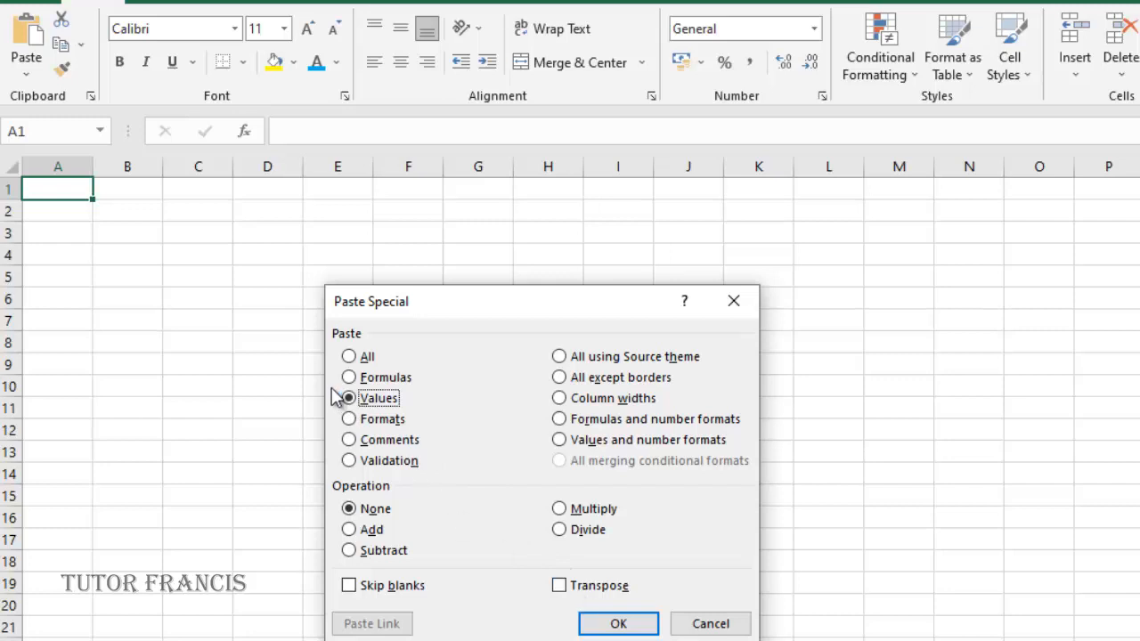
{"action": "left_click", "coordinate": [619, 623]}
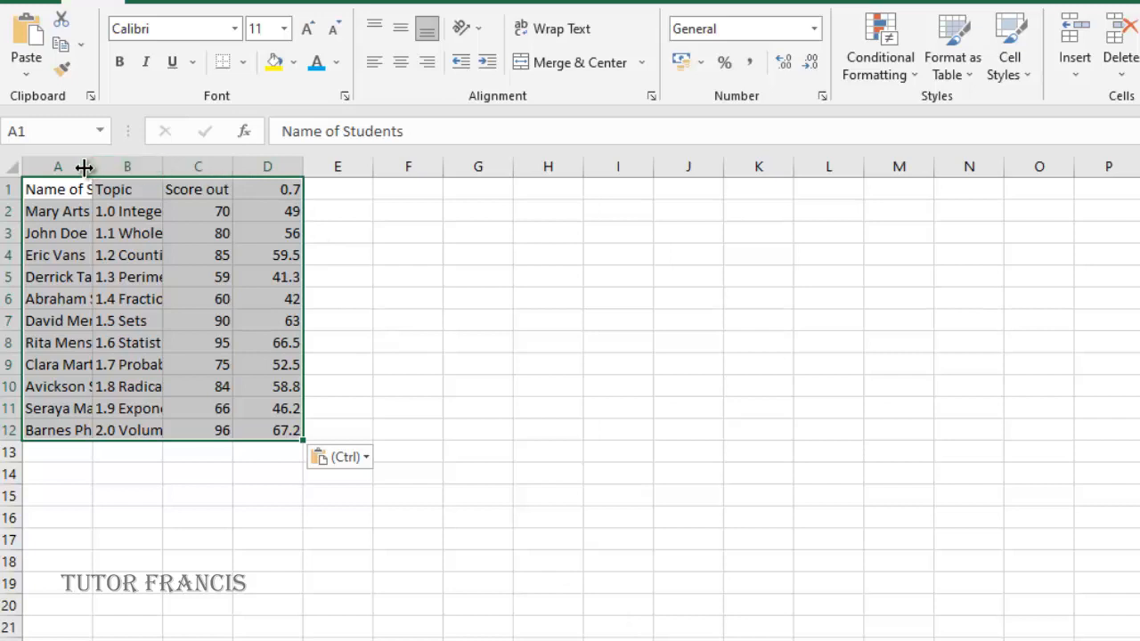
Step: Widen columns A to D of the values-only table so that all entries fit
{"action": "left_click_drag", "start_coordinate": [84, 167], "coordinate": [200, 166]}
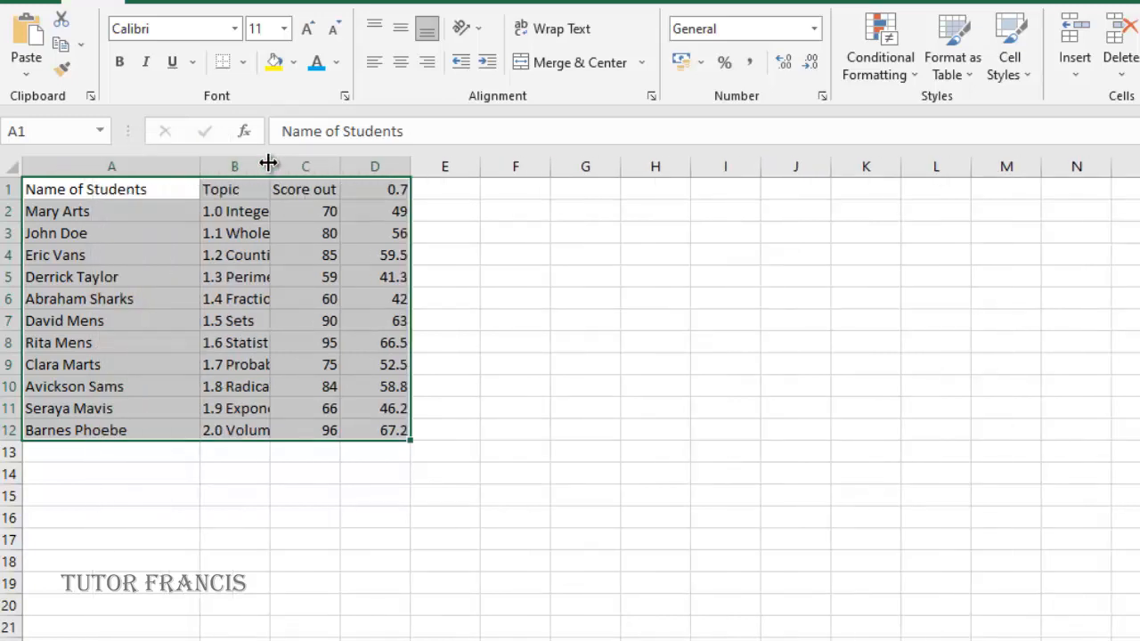
{"action": "left_click_drag", "start_coordinate": [277, 163], "coordinate": [515, 167]}
{"action": "left_click_drag", "start_coordinate": [588, 166], "coordinate": [640, 167]}
Step: Check several cells in column D of the values-only table for formulas or plain values
{"action": "left_click", "coordinate": [626, 256]}
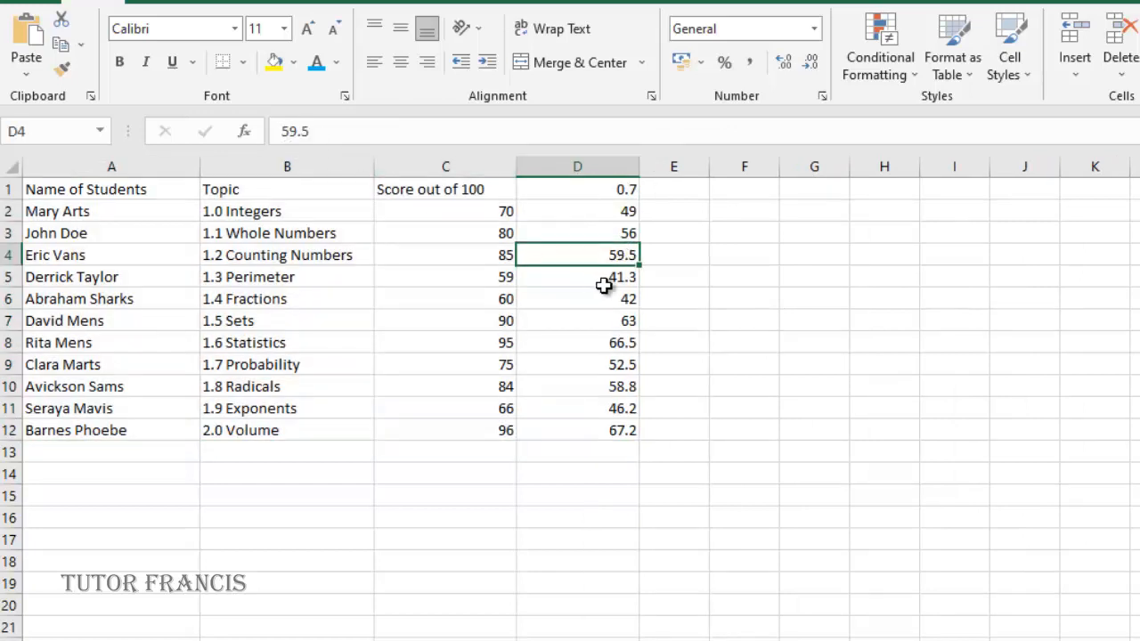
{"action": "left_click", "coordinate": [604, 283]}
{"action": "left_click", "coordinate": [614, 321]}
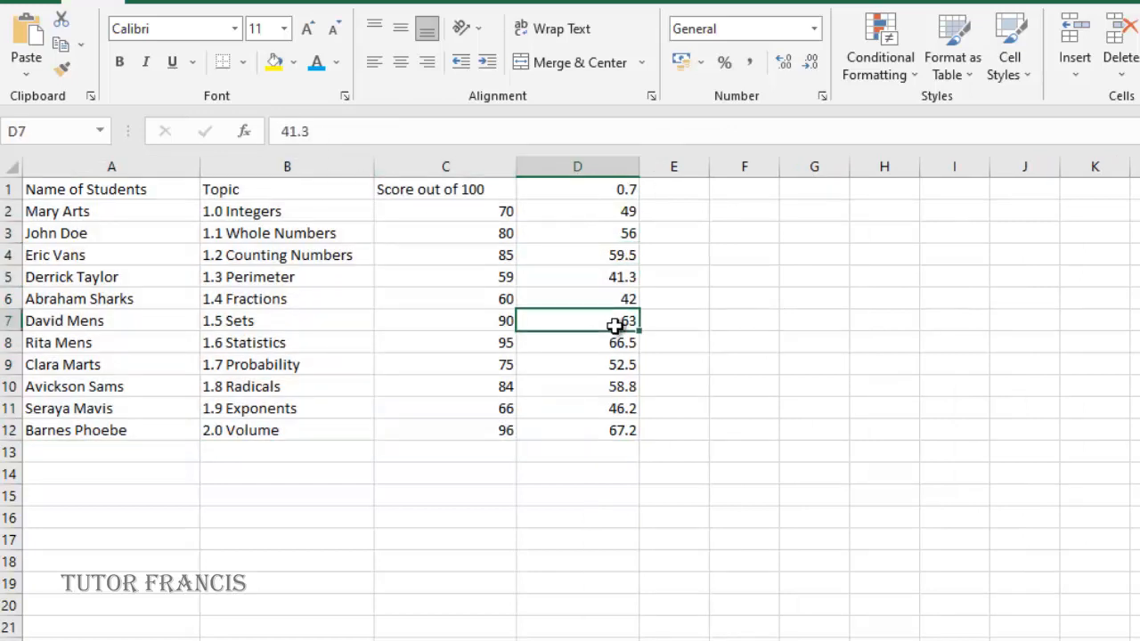
{"action": "left_click", "coordinate": [614, 366]}
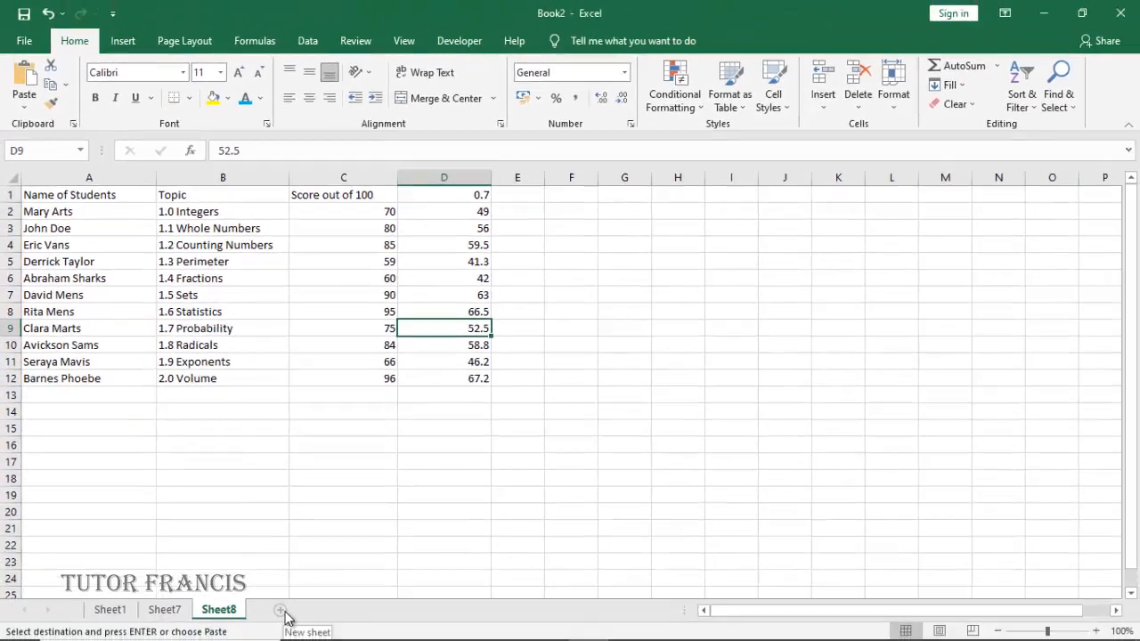
Step: Add another new sheet and paste the copied table at A1 as a link to the source through Paste Special
{"action": "left_click", "coordinate": [285, 614]}
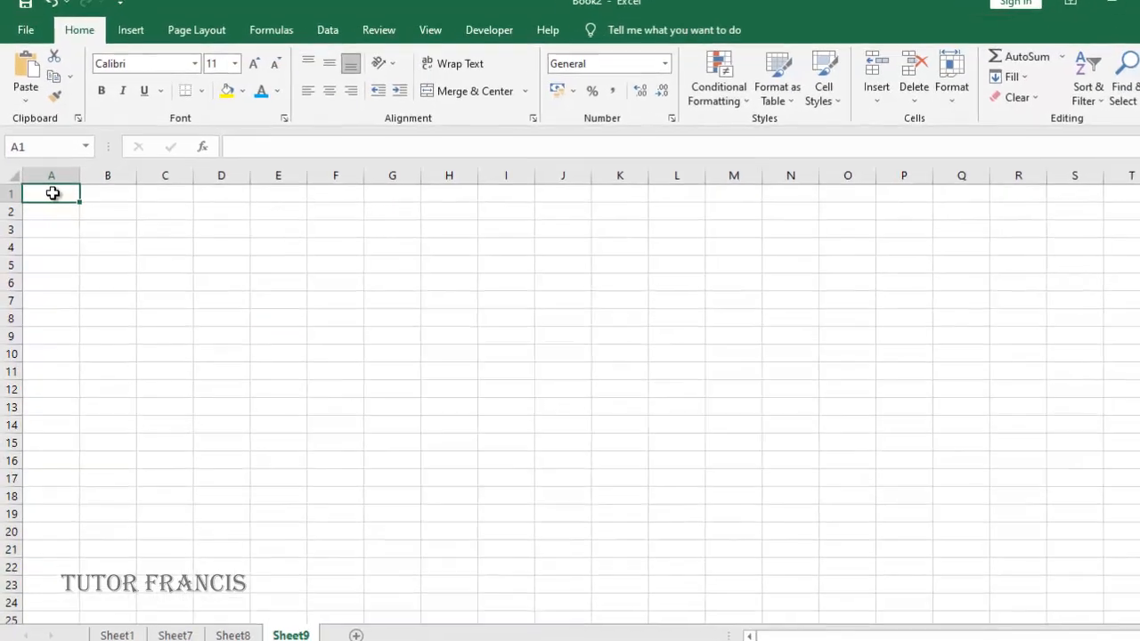
{"action": "left_click", "coordinate": [28, 86]}
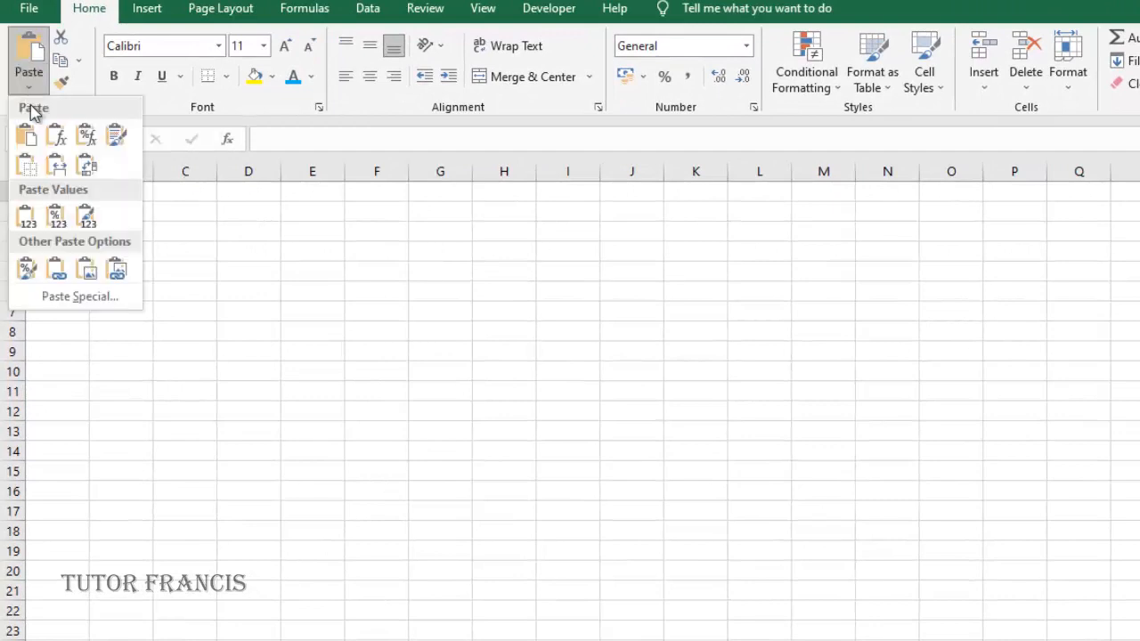
{"action": "left_click", "coordinate": [75, 297]}
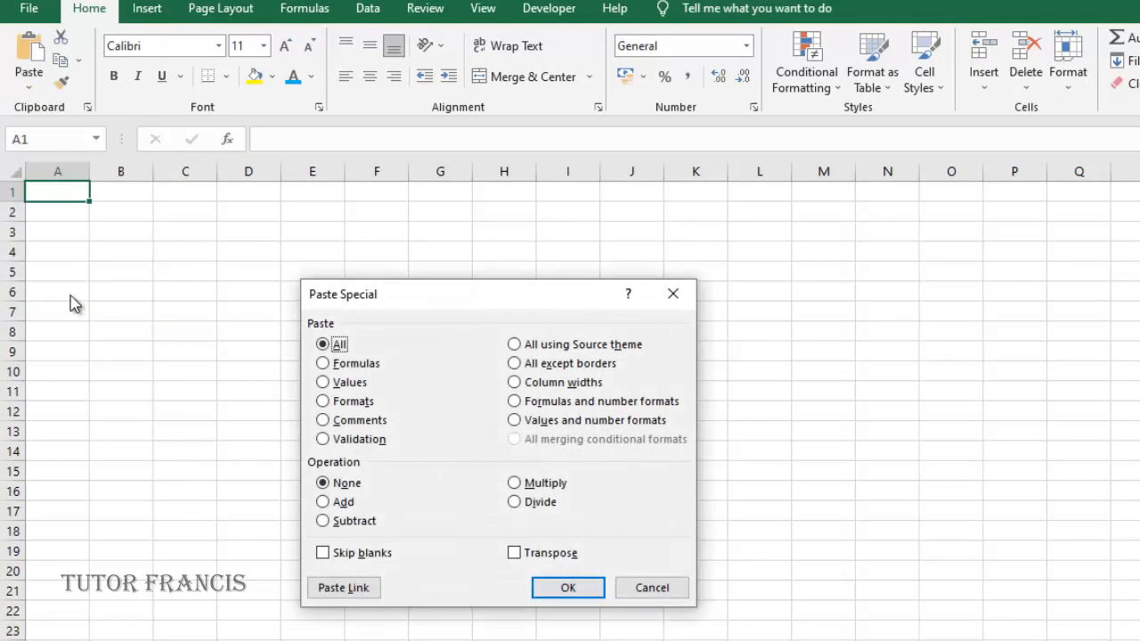
{"action": "left_click", "coordinate": [354, 590]}
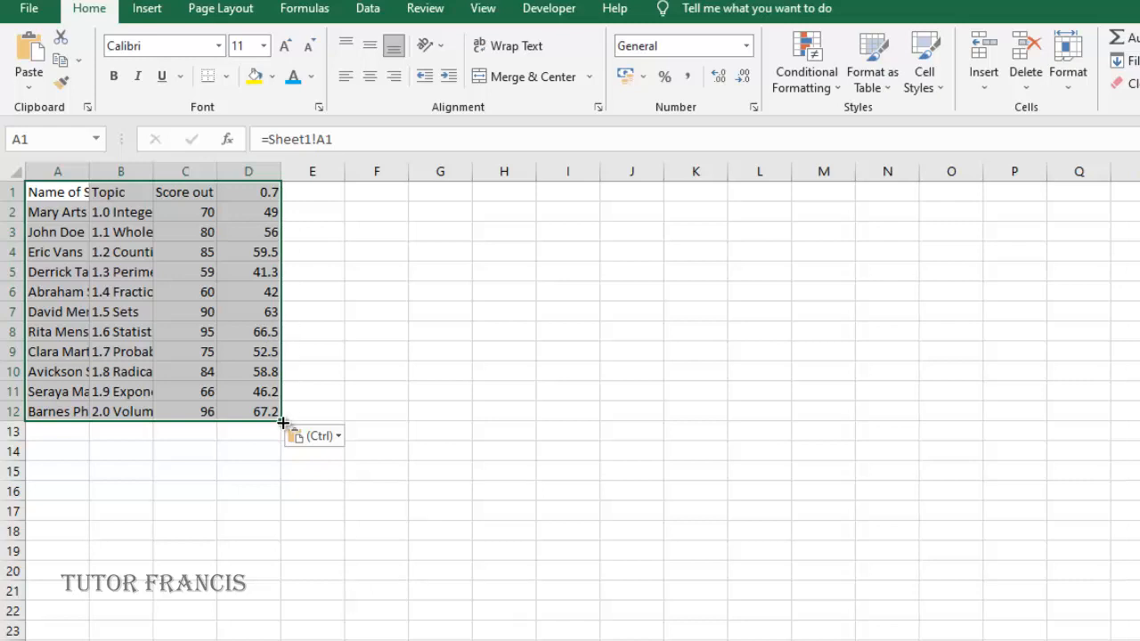
Step: Widen columns A to D of the linked table on Sheet9 to show the full text
{"action": "left_click_drag", "start_coordinate": [89, 170], "coordinate": [201, 190]}
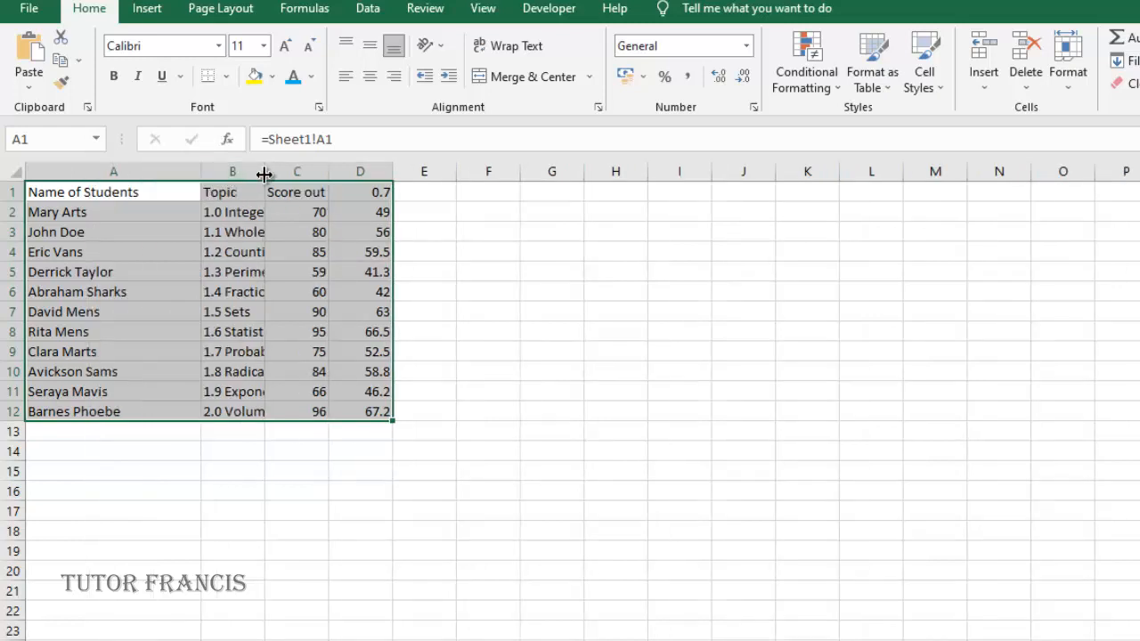
{"action": "left_click_drag", "start_coordinate": [265, 172], "coordinate": [346, 192]}
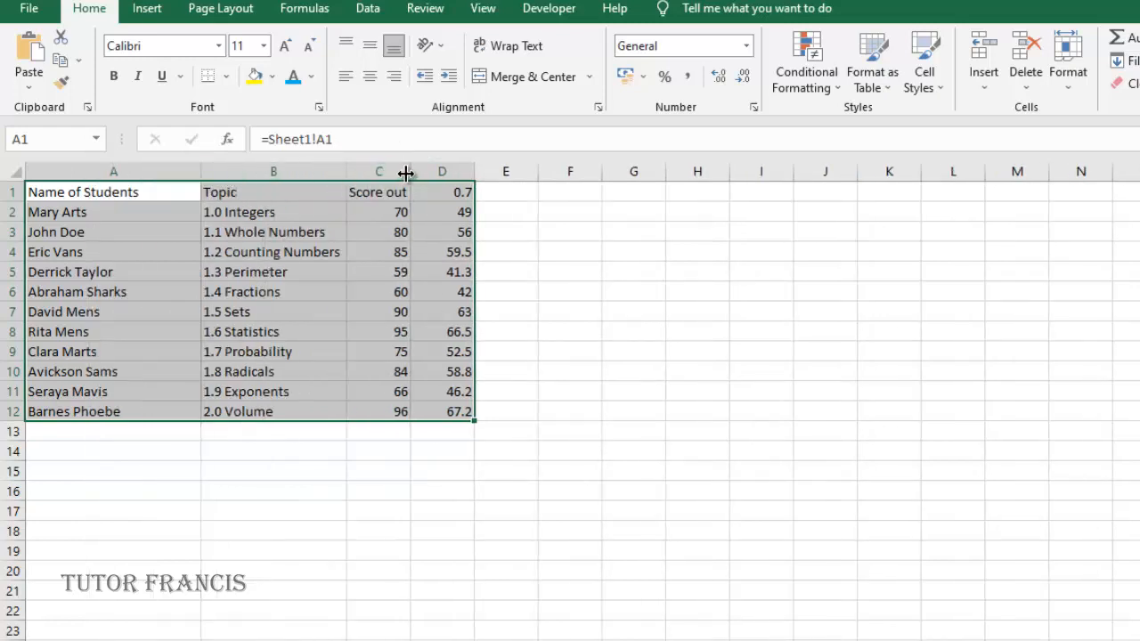
{"action": "left_click_drag", "start_coordinate": [410, 172], "coordinate": [469, 178]}
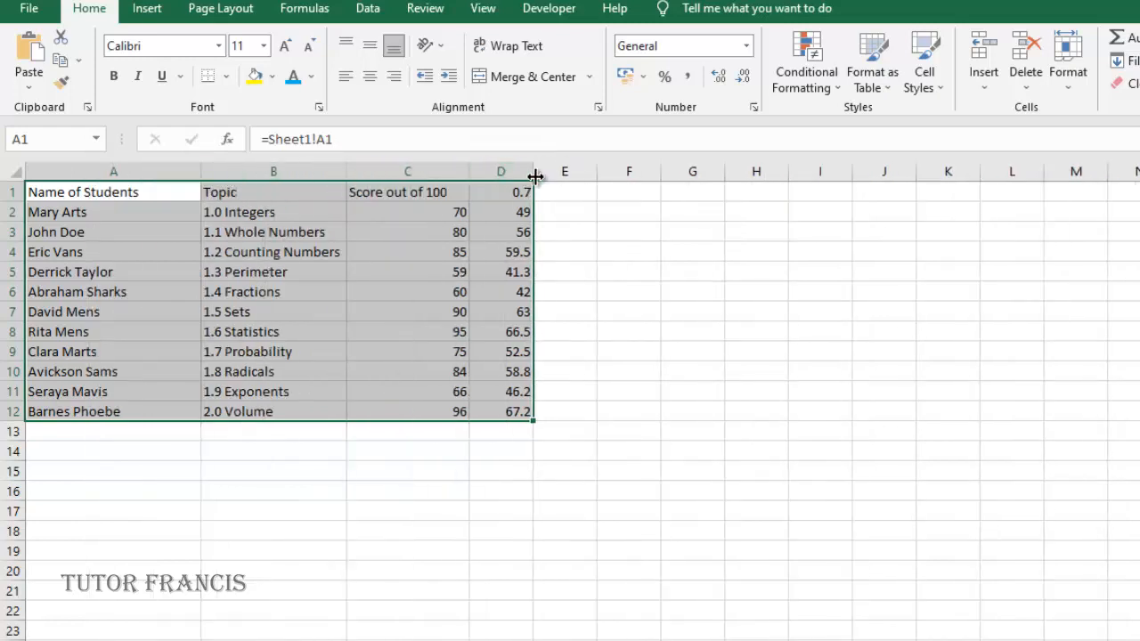
{"action": "left_click_drag", "start_coordinate": [538, 176], "coordinate": [588, 189]}
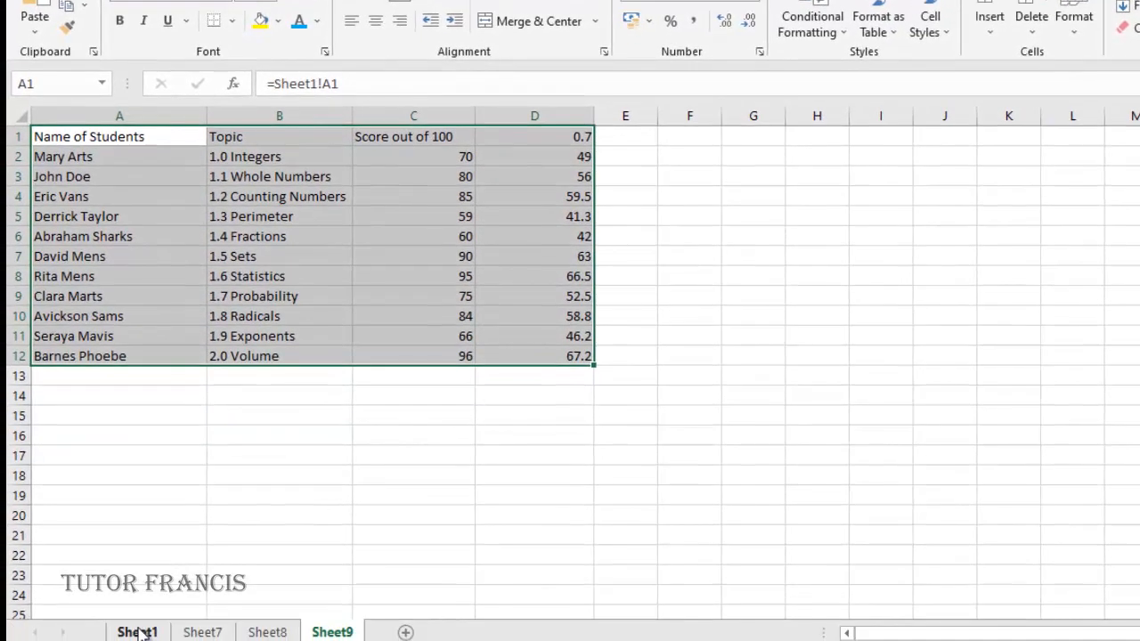
Step: Change the first student's score in cell C2 on Sheet1 to 89
{"action": "left_click", "coordinate": [138, 632]}
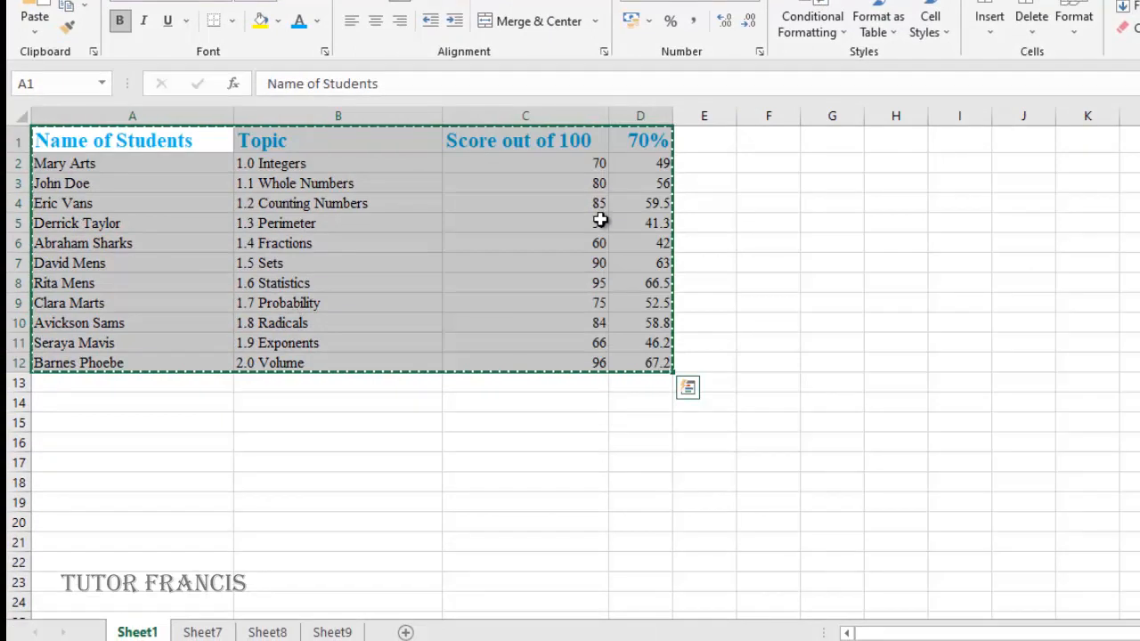
{"action": "left_click", "coordinate": [597, 163]}
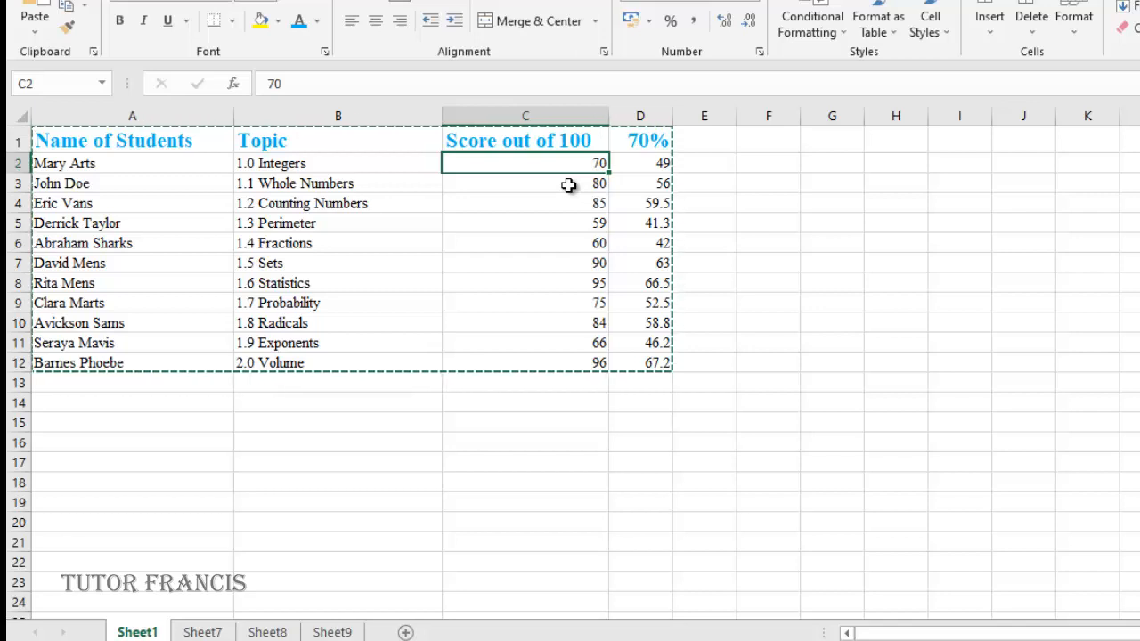
{"action": "key", "text": "BackSpace"}
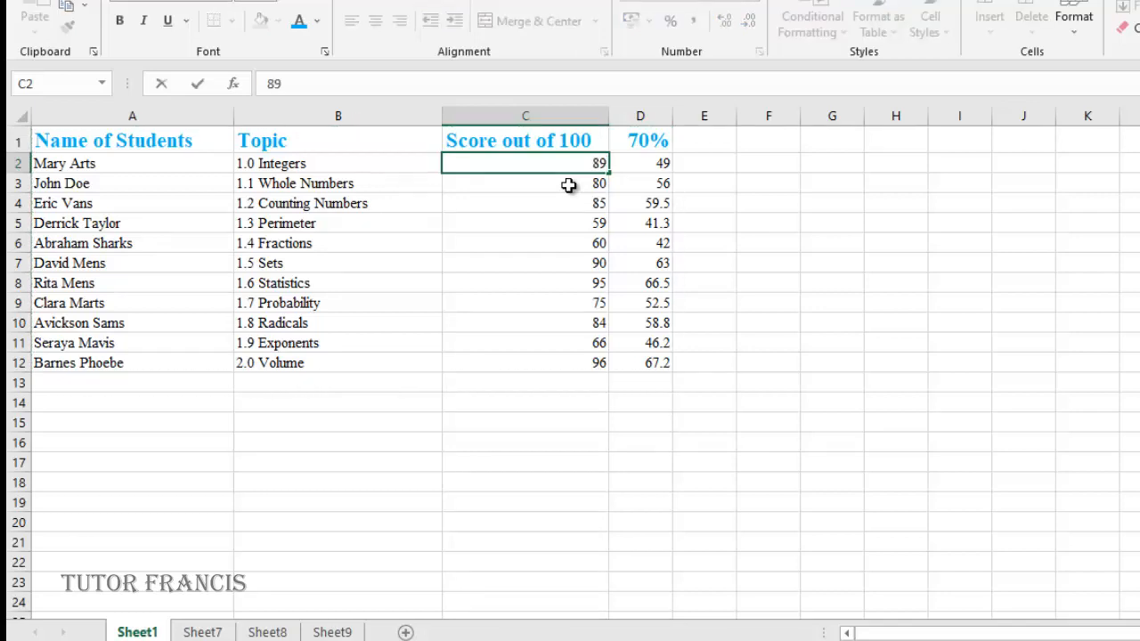
{"action": "key", "text": "Return"}
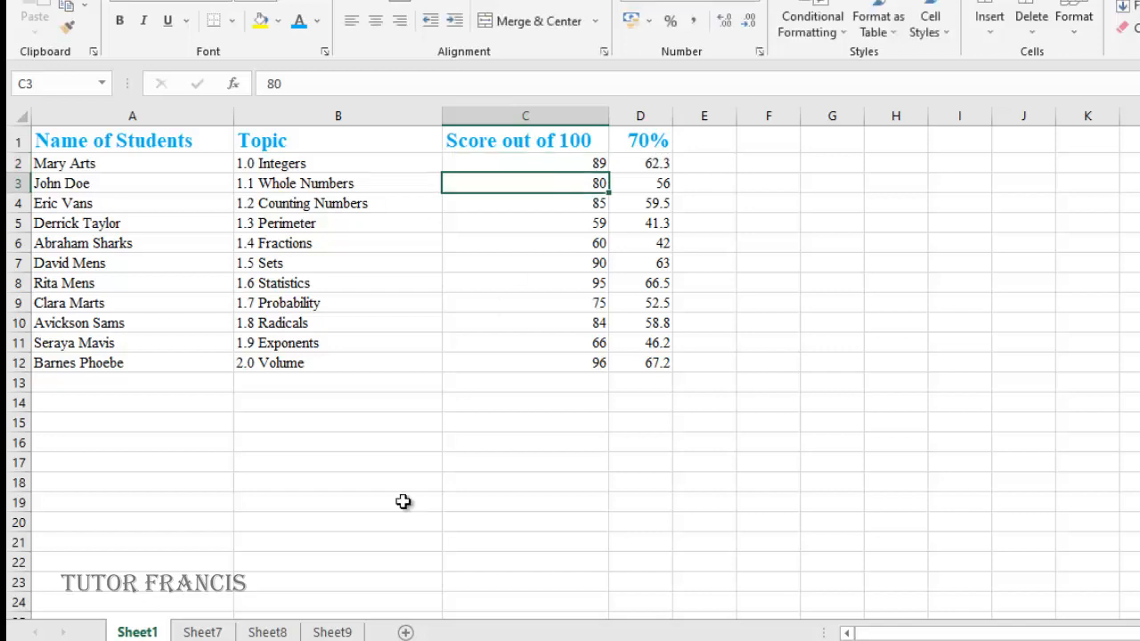
Step: Compare the first student's score on Sheet9, Sheet8 and Sheet7 to check whether the Sheet1 change carried over
{"action": "left_click", "coordinate": [334, 632]}
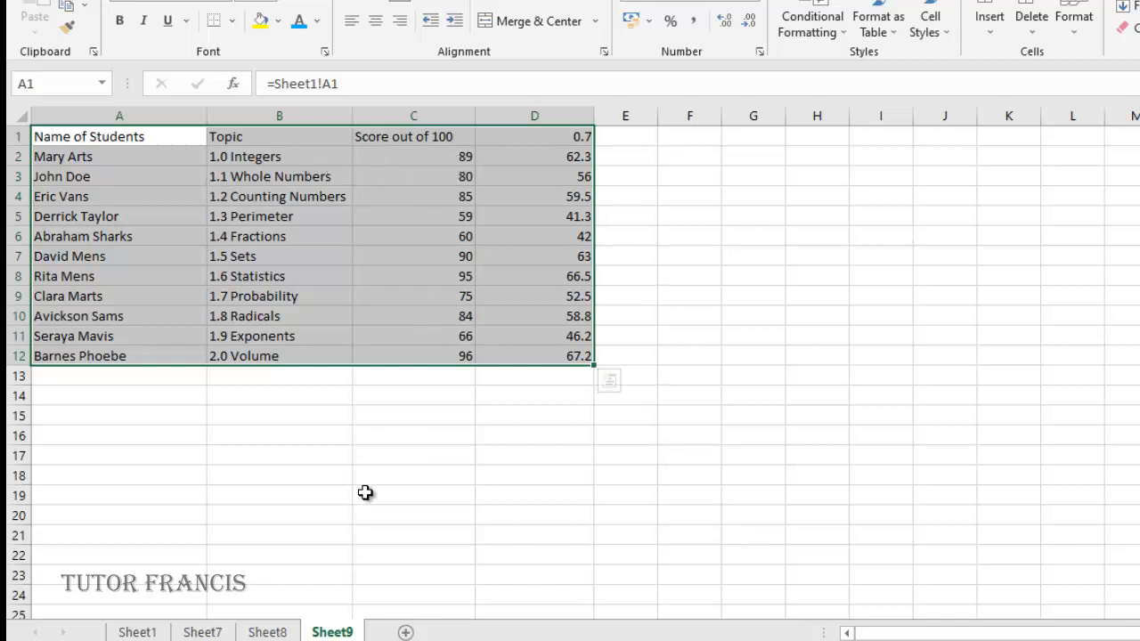
{"action": "left_click", "coordinate": [260, 631]}
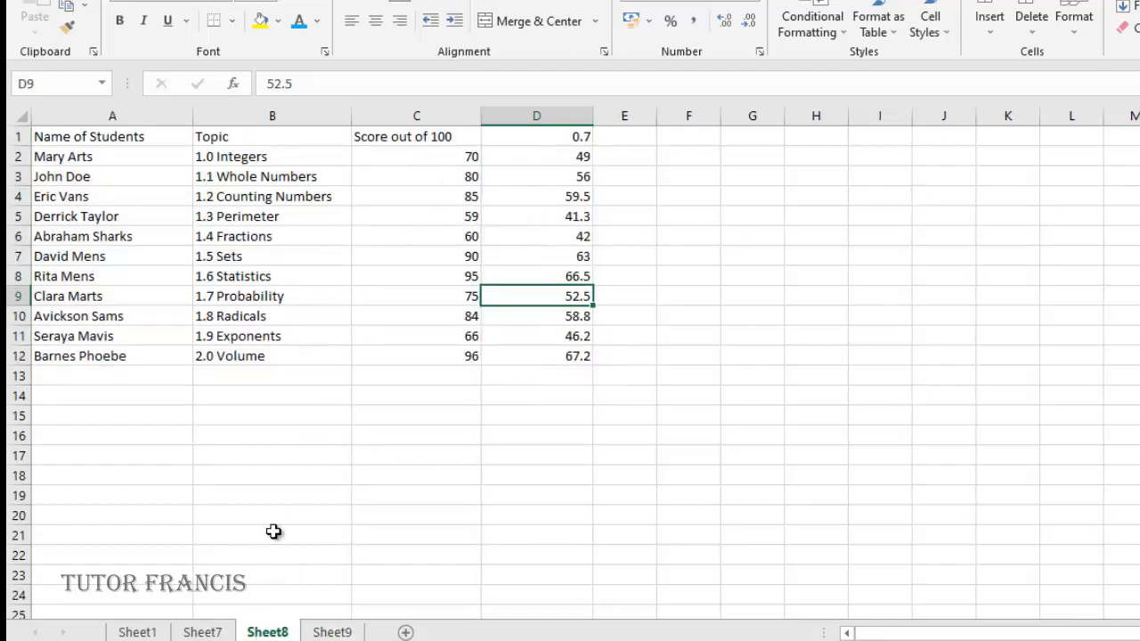
{"action": "left_click", "coordinate": [209, 634]}
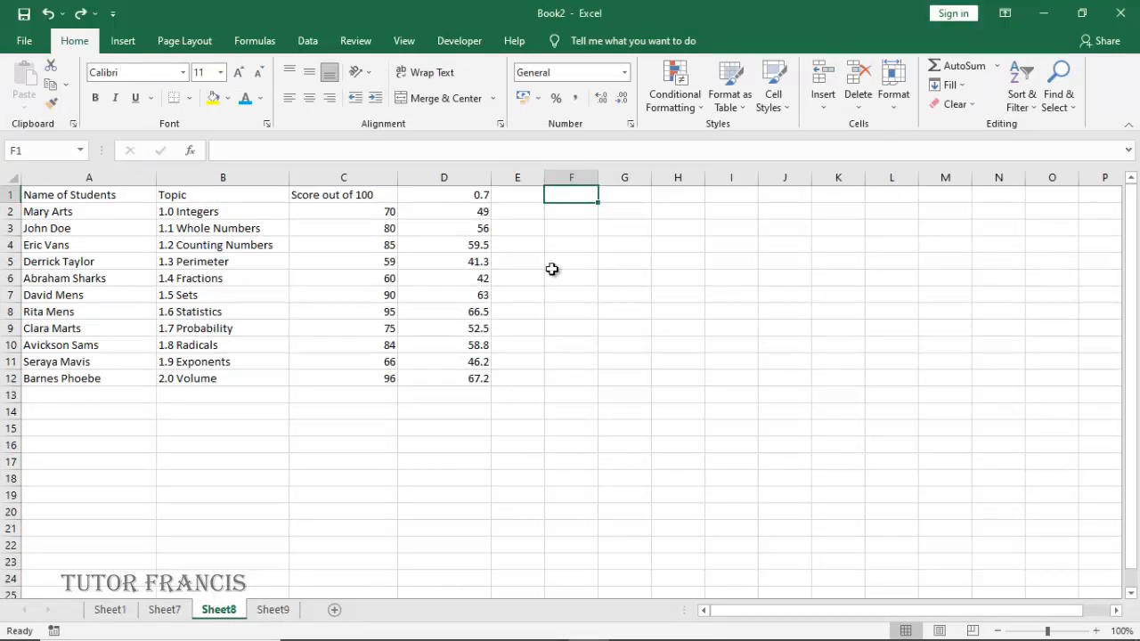
Step: Copy the whole values-only student table, range A1:D12, on Sheet8
{"action": "left_click", "coordinate": [105, 214]}
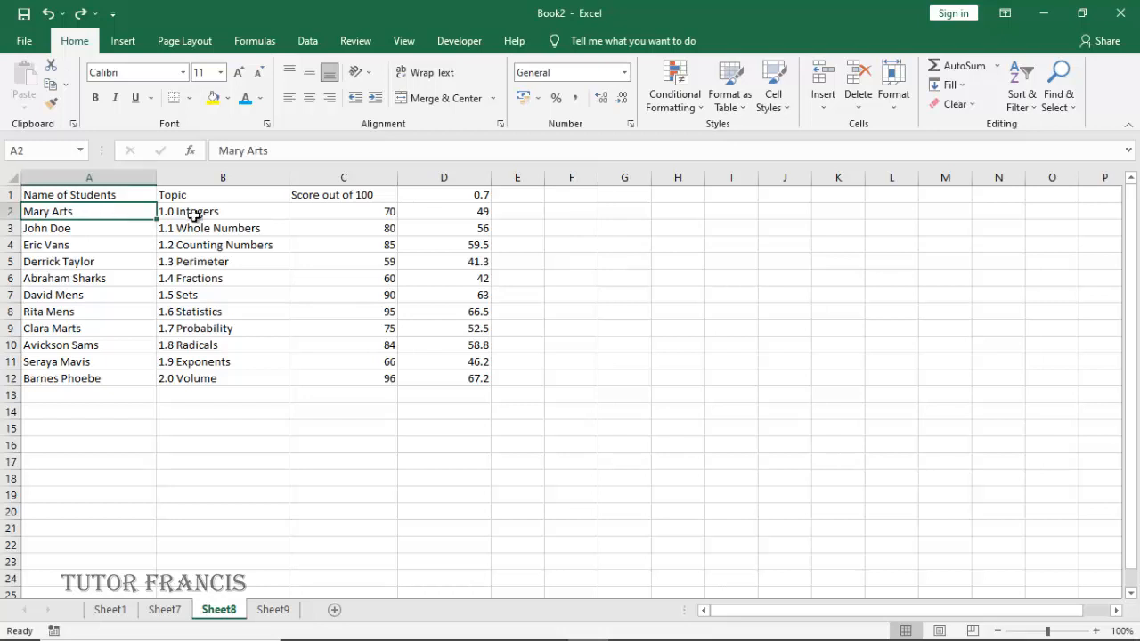
{"action": "left_click", "coordinate": [523, 199]}
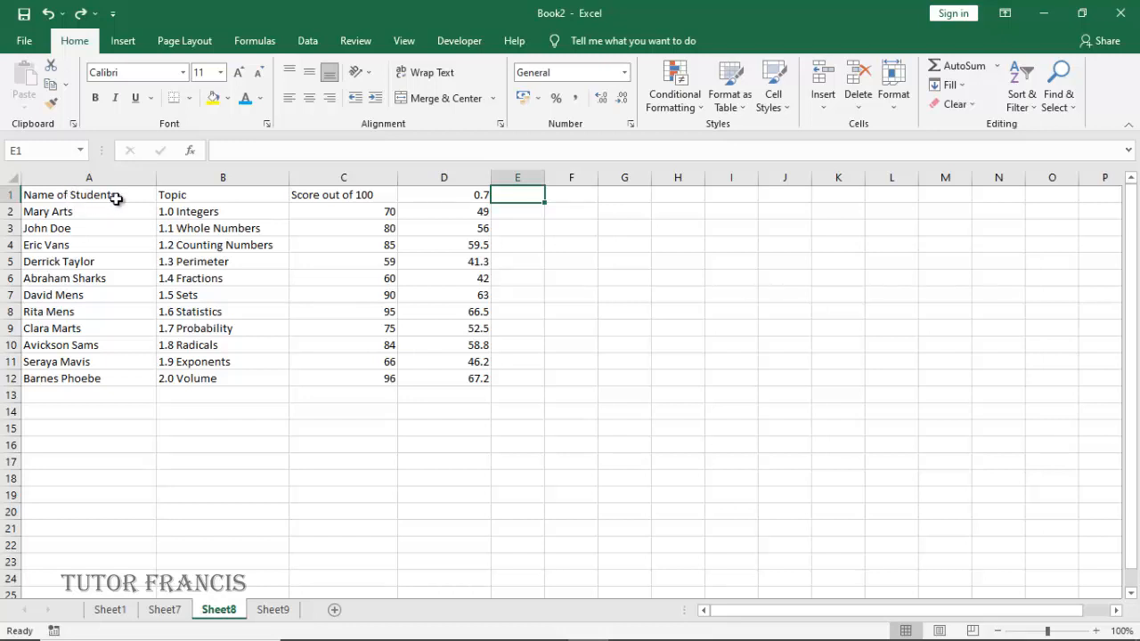
{"action": "left_click", "coordinate": [41, 199]}
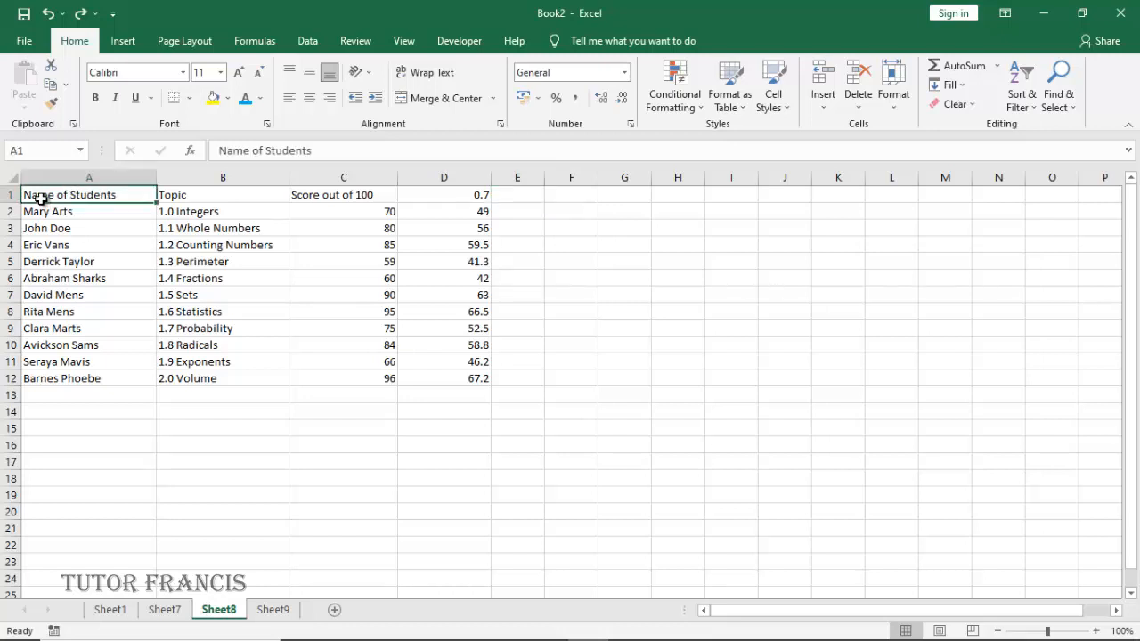
{"action": "left_click_drag", "start_coordinate": [68, 217], "coordinate": [476, 389]}
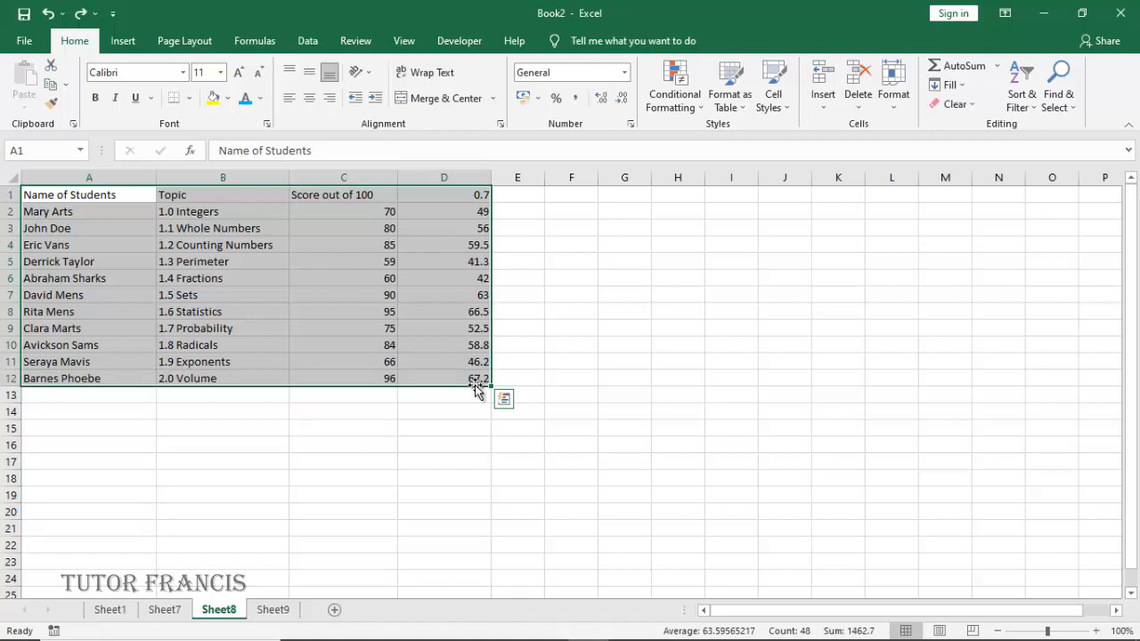
{"action": "right_click", "coordinate": [378, 334]}
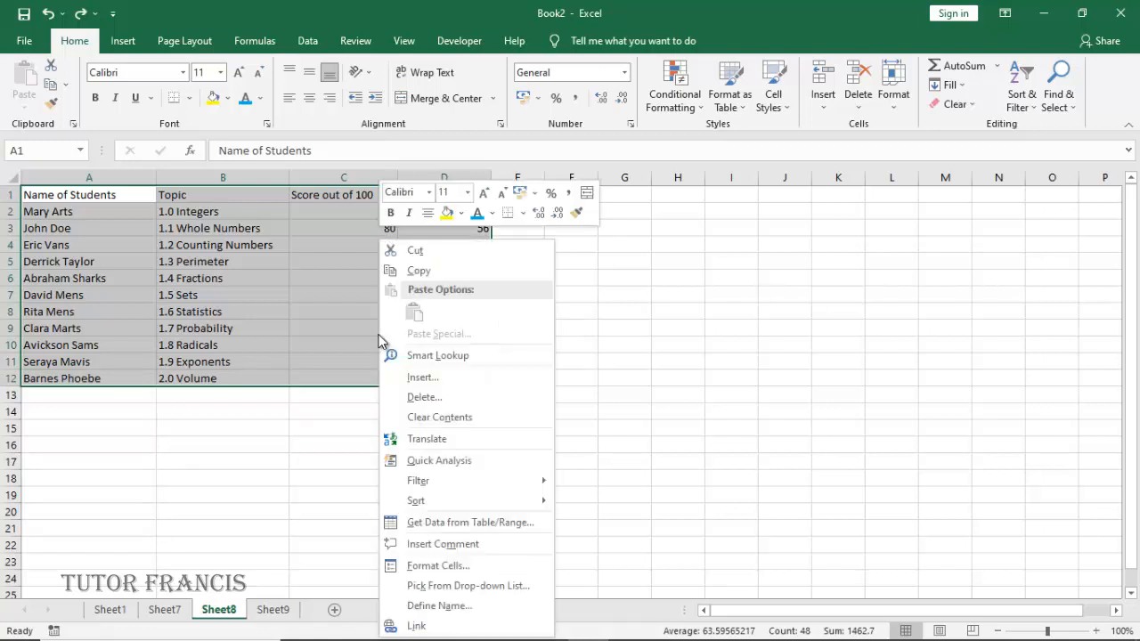
{"action": "left_click", "coordinate": [419, 272]}
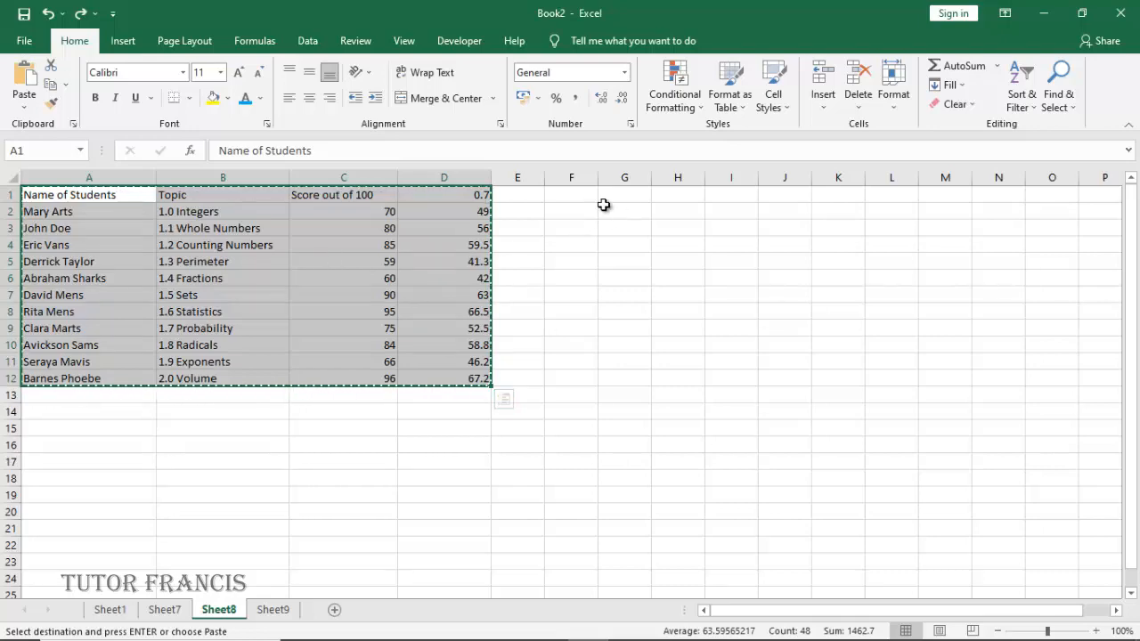
Step: Paste the copied table at cell F1 on Sheet8 through Paste Special with All and Transpose enabled
{"action": "left_click", "coordinate": [572, 196]}
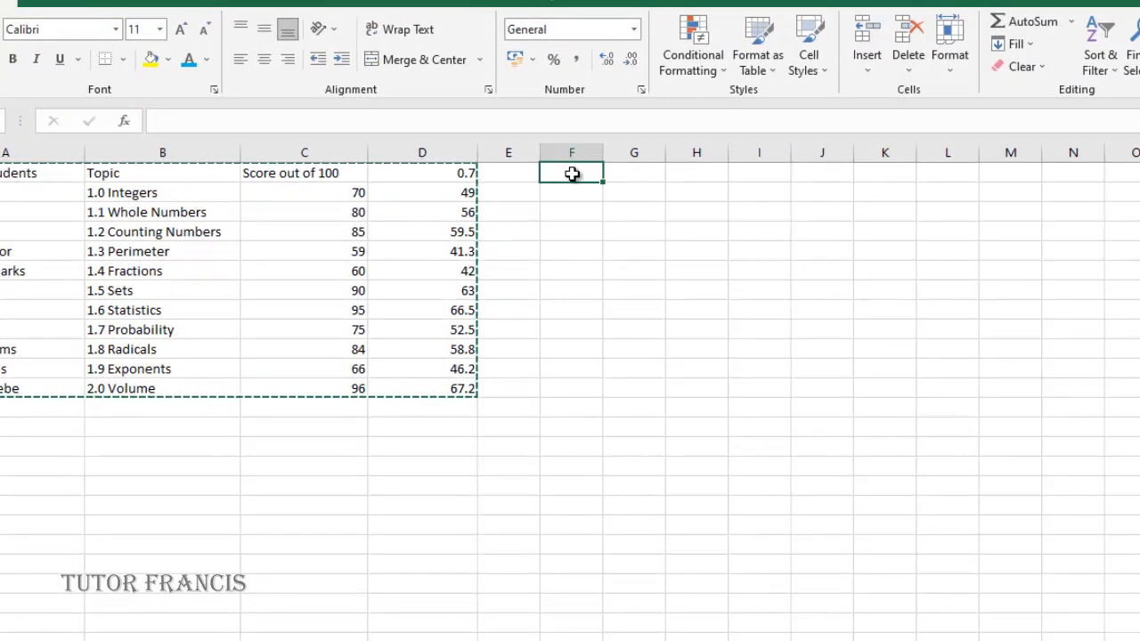
{"action": "right_click", "coordinate": [571, 173]}
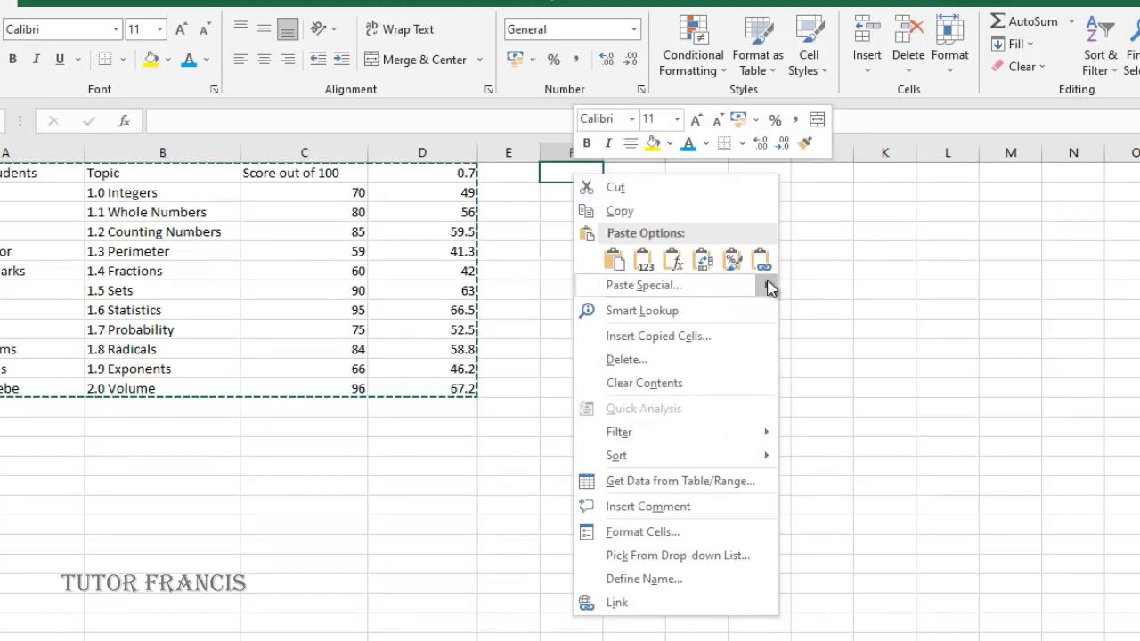
{"action": "mouse_move", "coordinate": [769, 288]}
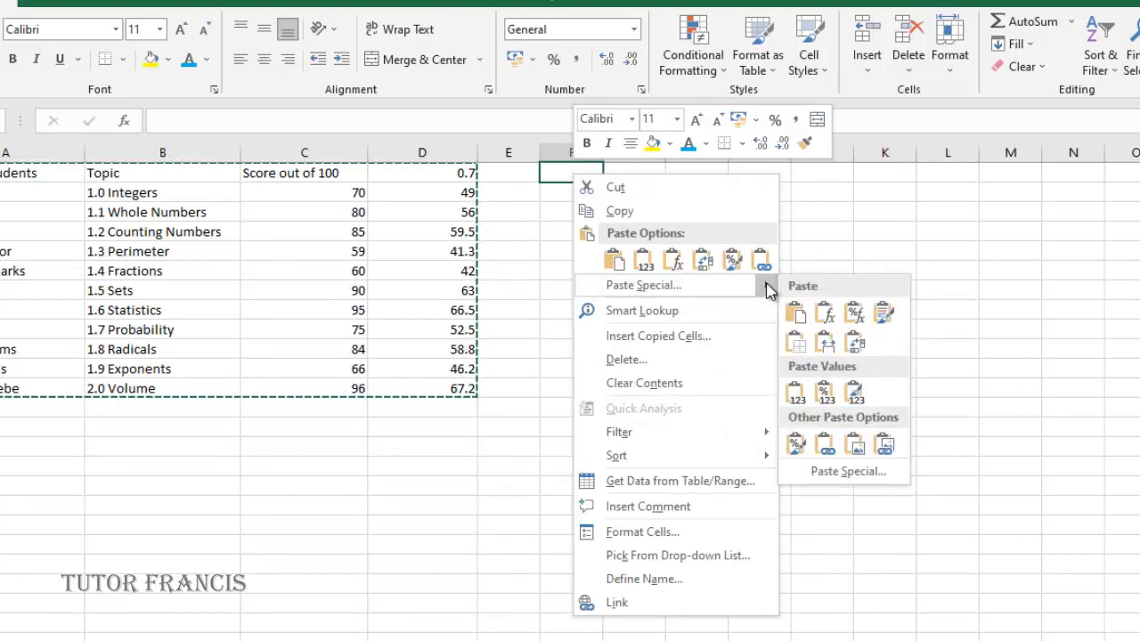
{"action": "left_click", "coordinate": [847, 471]}
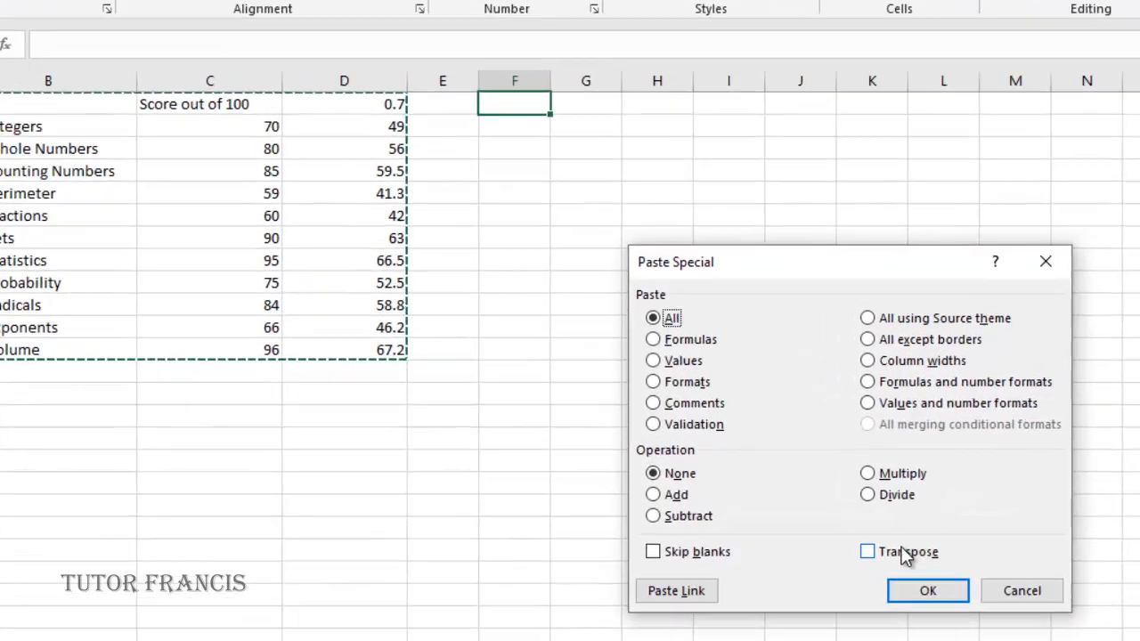
{"action": "left_click", "coordinate": [871, 553]}
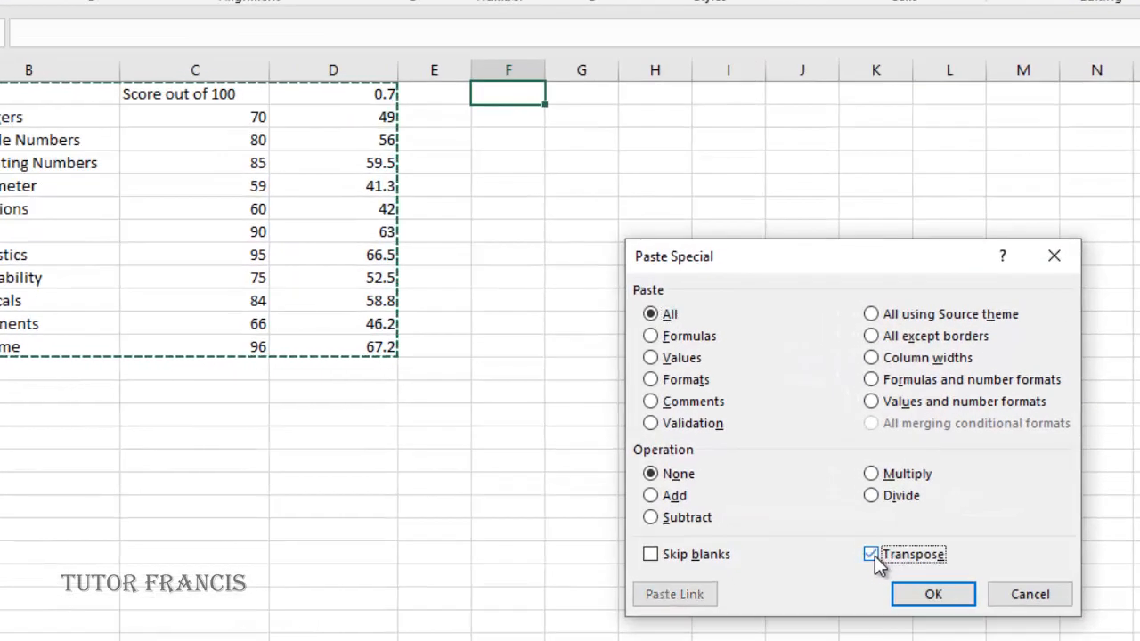
{"action": "left_click", "coordinate": [931, 597]}
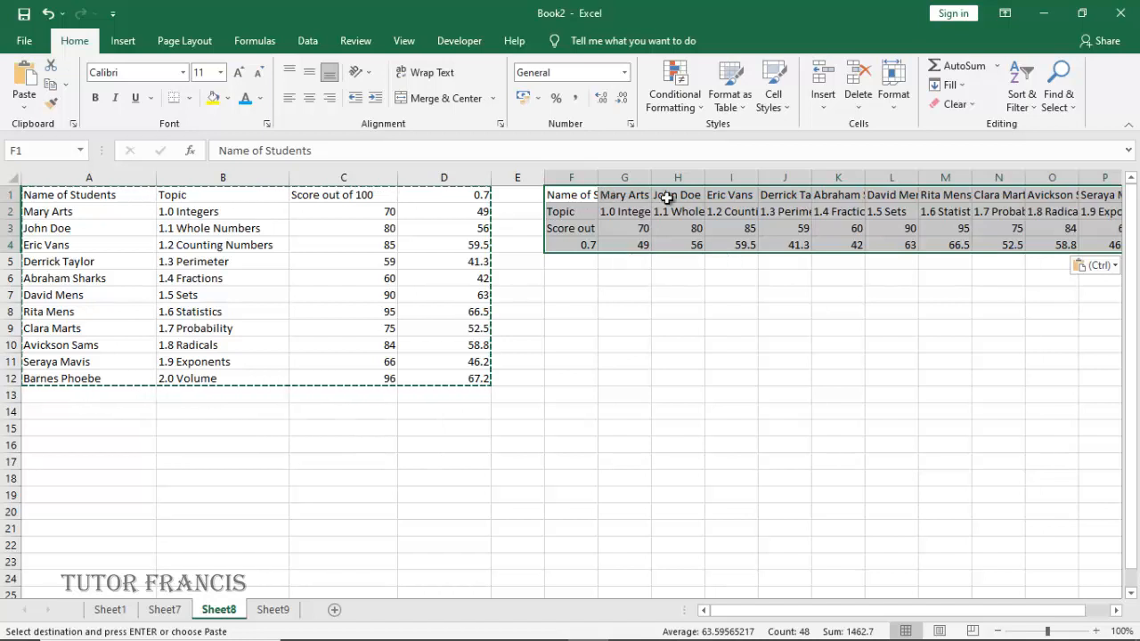
Step: Widen columns G to K and O to Q of the transposed table on Sheet8 to show more text
{"action": "left_click_drag", "start_coordinate": [652, 176], "coordinate": [1081, 178]}
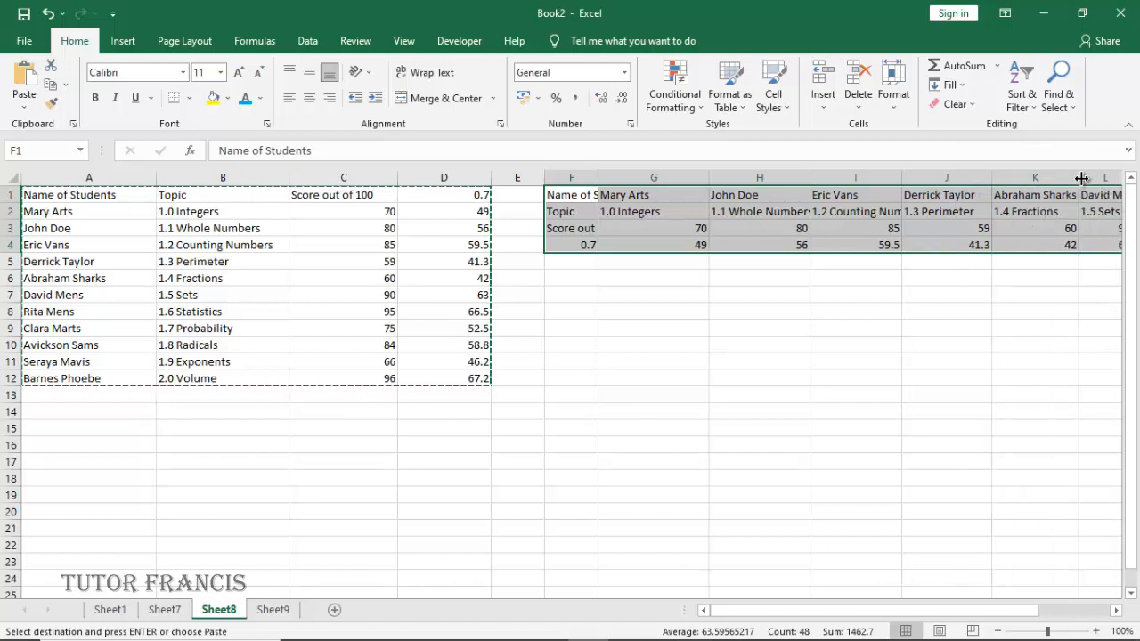
{"action": "left_click_drag", "start_coordinate": [844, 611], "coordinate": [940, 621]}
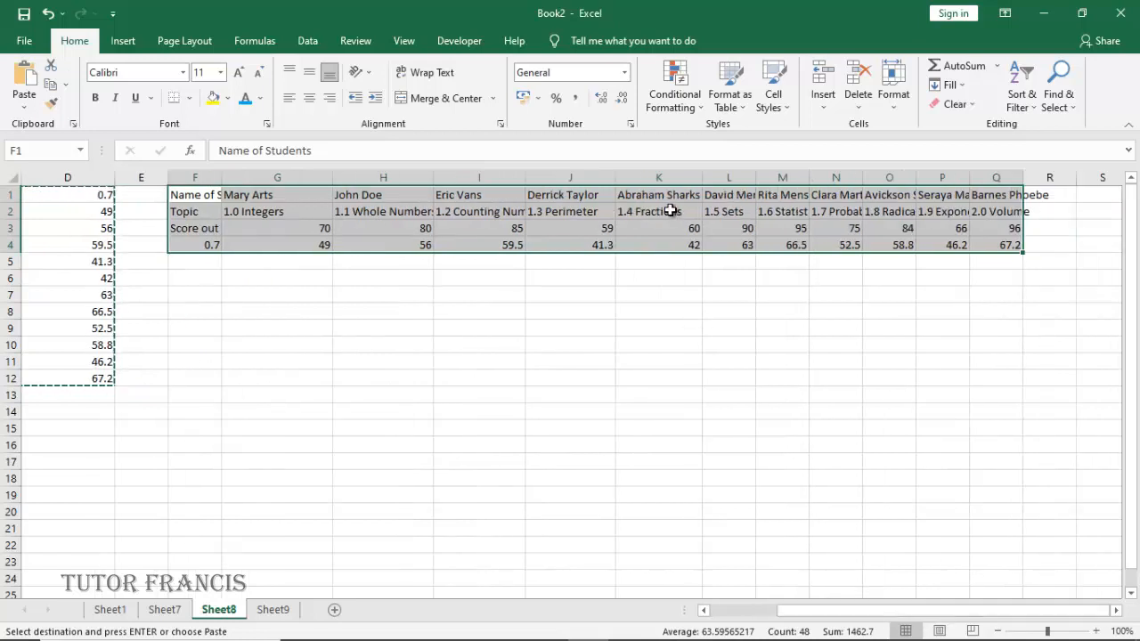
{"action": "left_click_drag", "start_coordinate": [616, 176], "coordinate": [641, 176]}
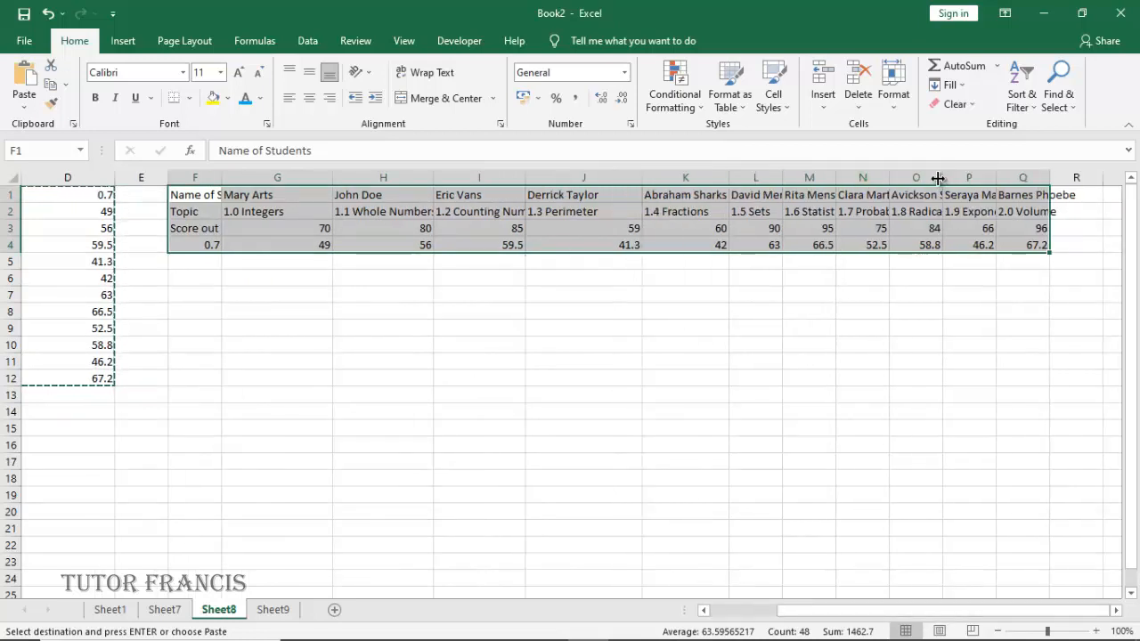
{"action": "left_click_drag", "start_coordinate": [943, 182], "coordinate": [1121, 178]}
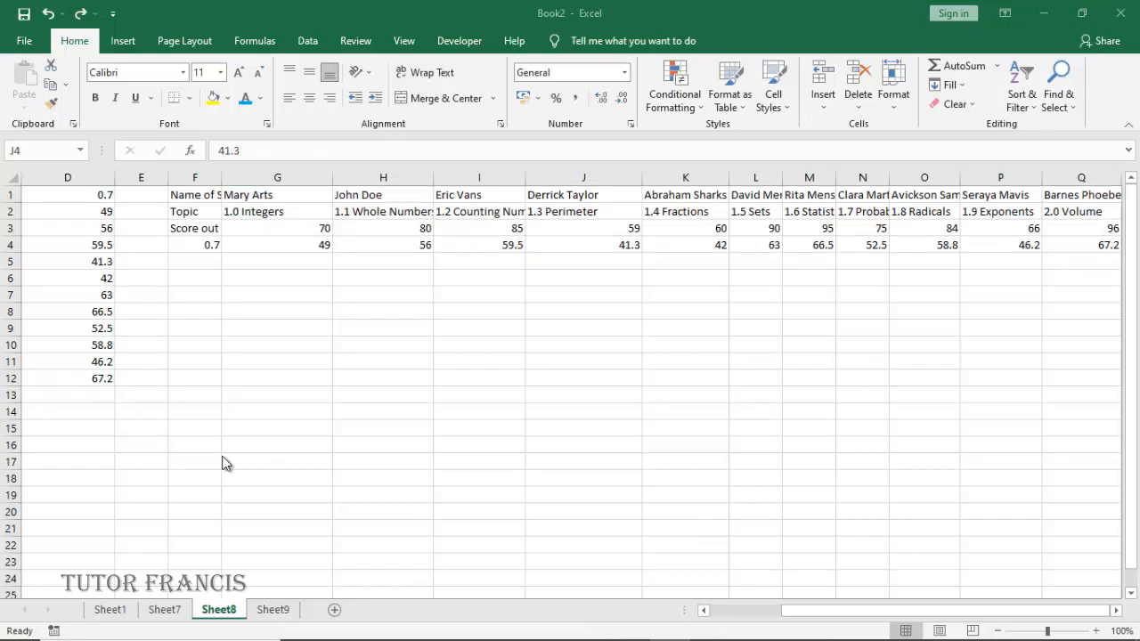
Step: Insert two blank columns between the student names and the Topic column on Sheet7
{"action": "left_click", "coordinate": [164, 610]}
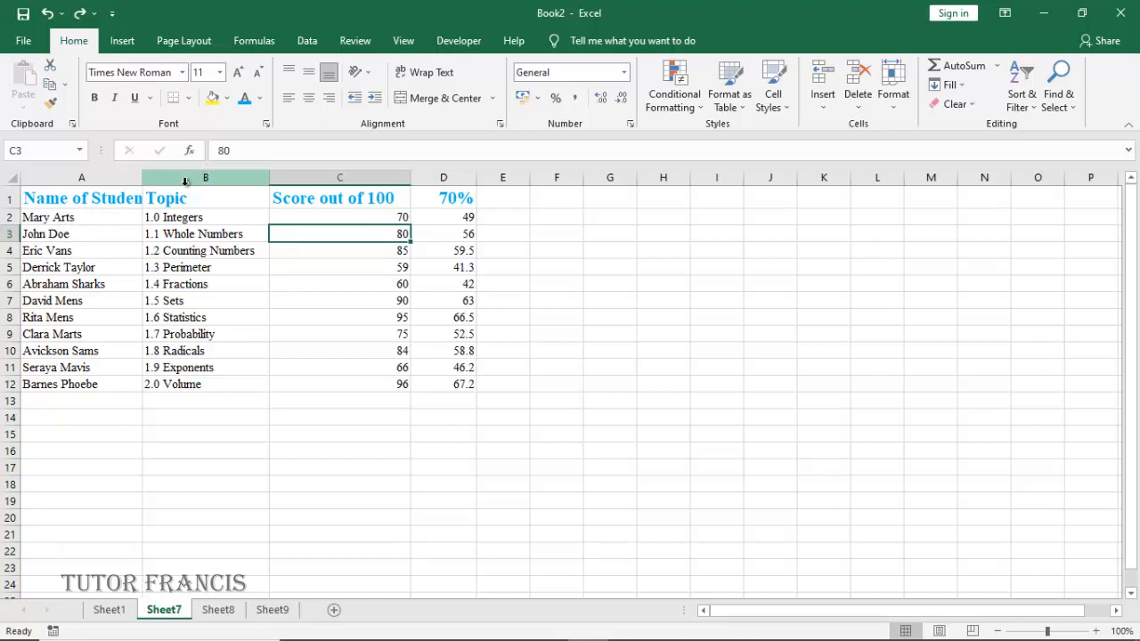
{"action": "left_click", "coordinate": [186, 182]}
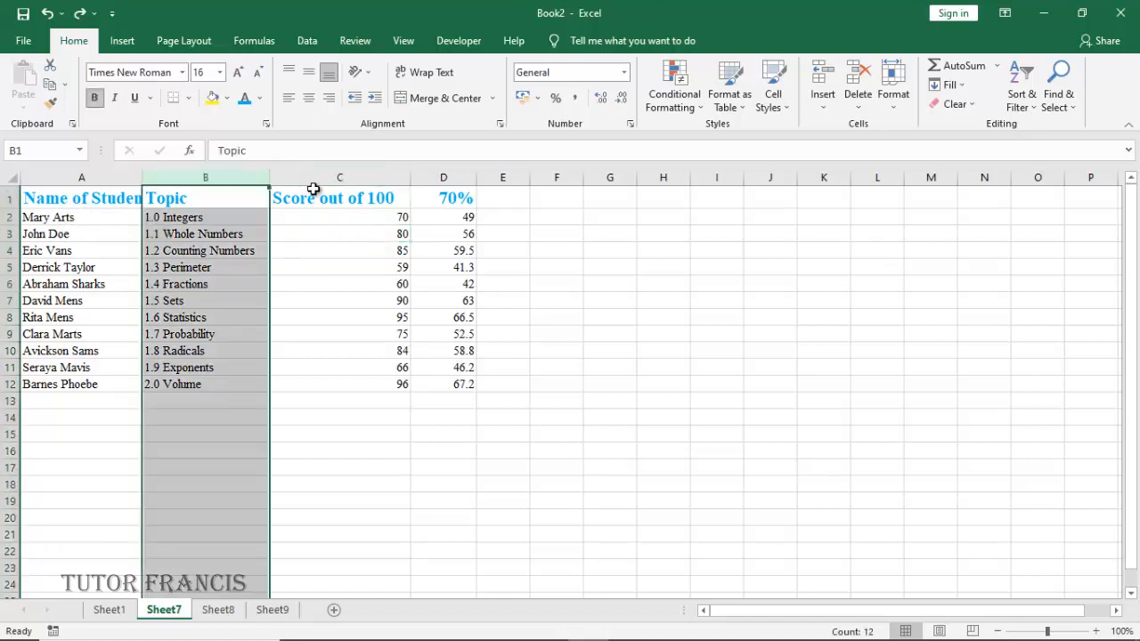
{"action": "left_click", "coordinate": [825, 100]}
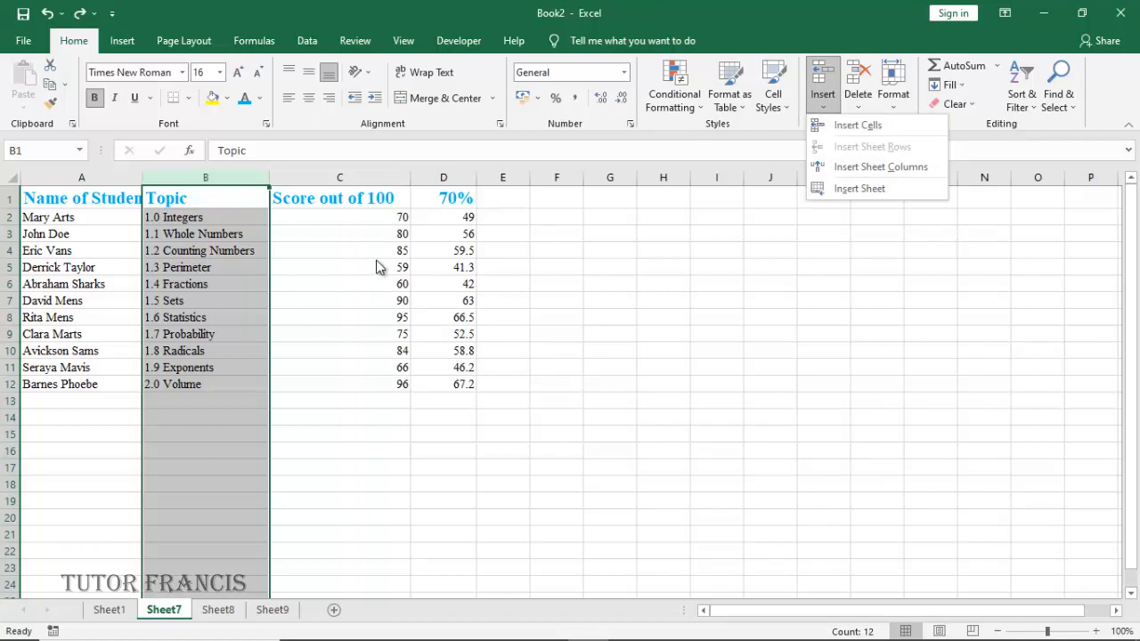
{"action": "right_click", "coordinate": [206, 284]}
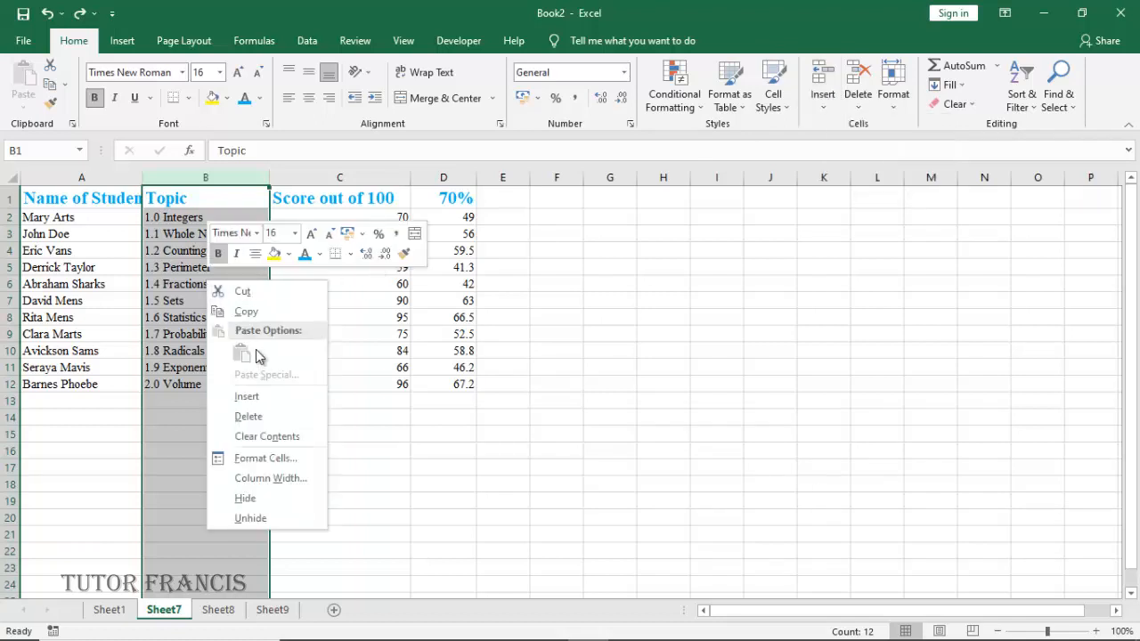
{"action": "left_click", "coordinate": [264, 398]}
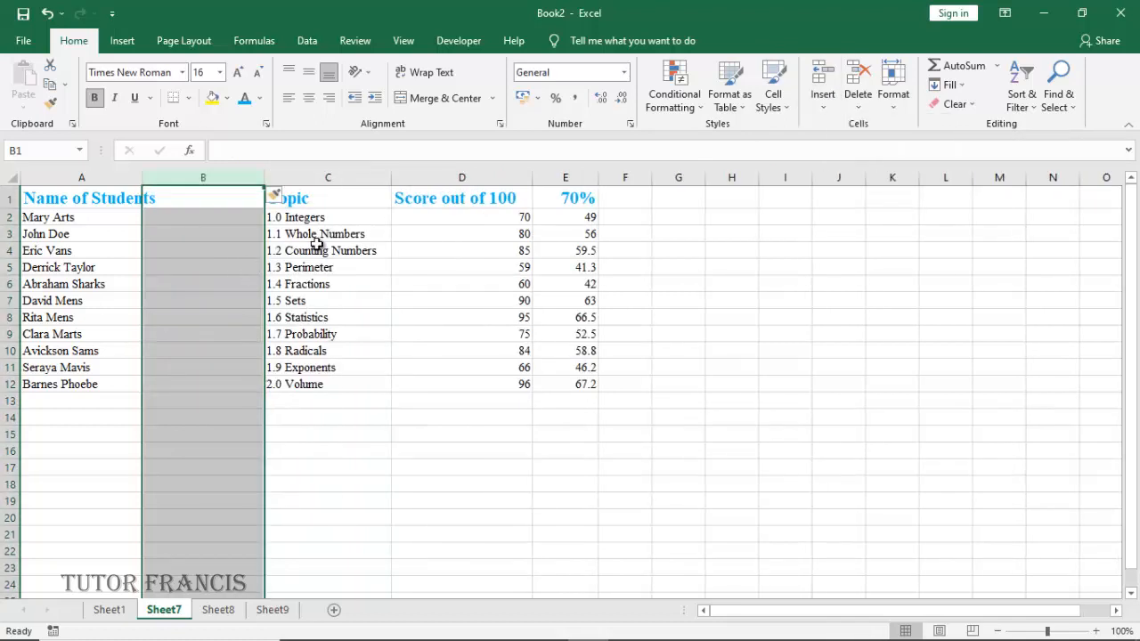
{"action": "left_click", "coordinate": [309, 191]}
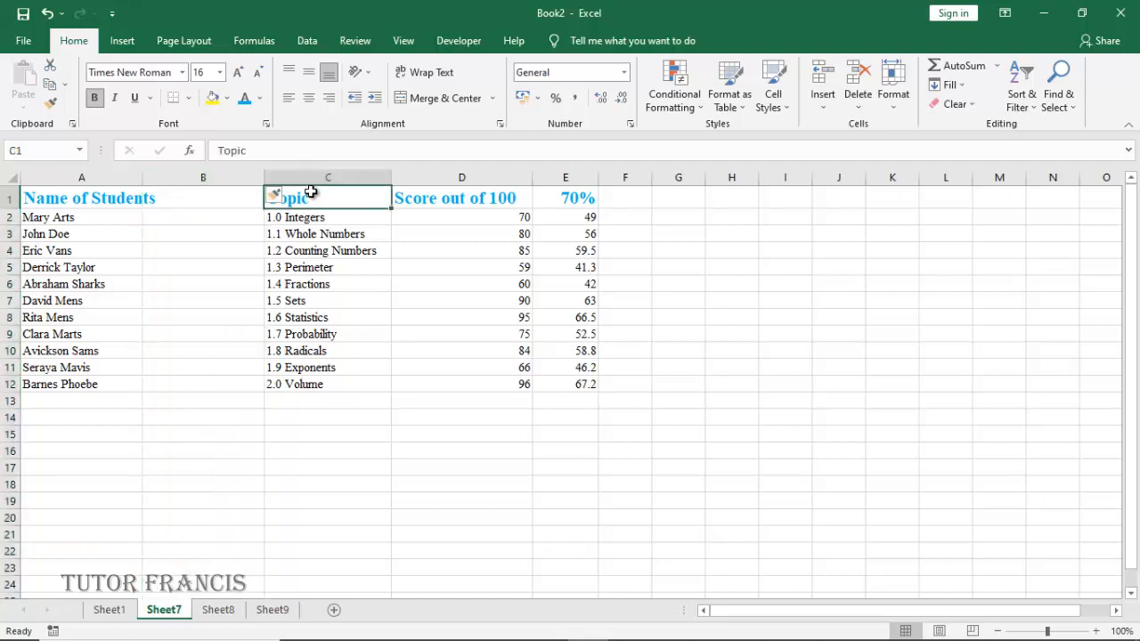
{"action": "left_click", "coordinate": [308, 178]}
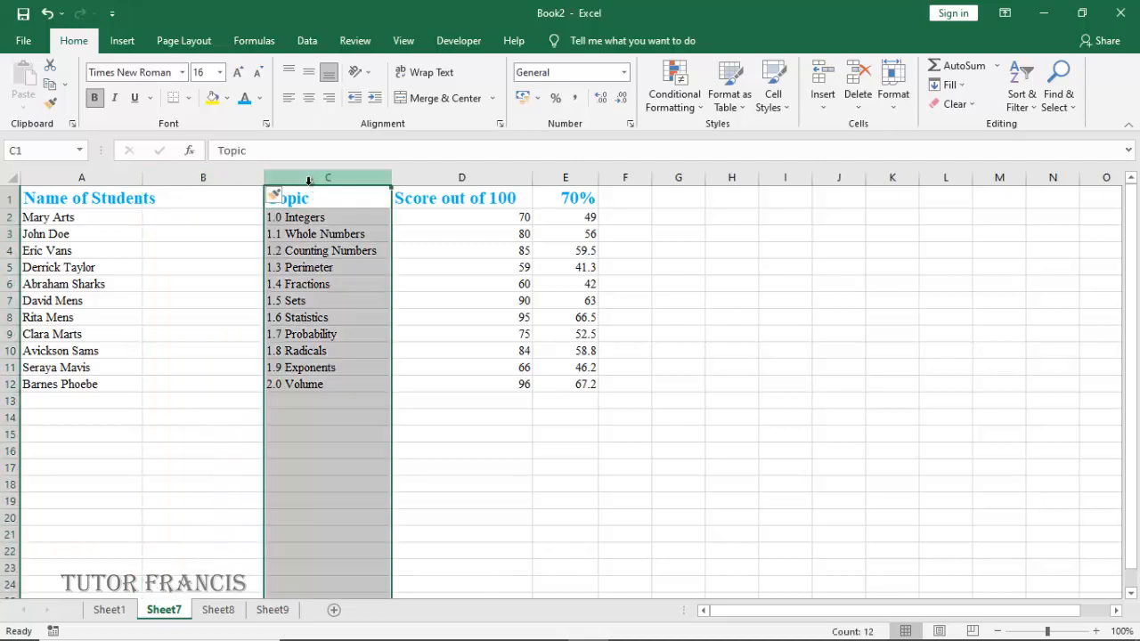
{"action": "right_click", "coordinate": [309, 181]}
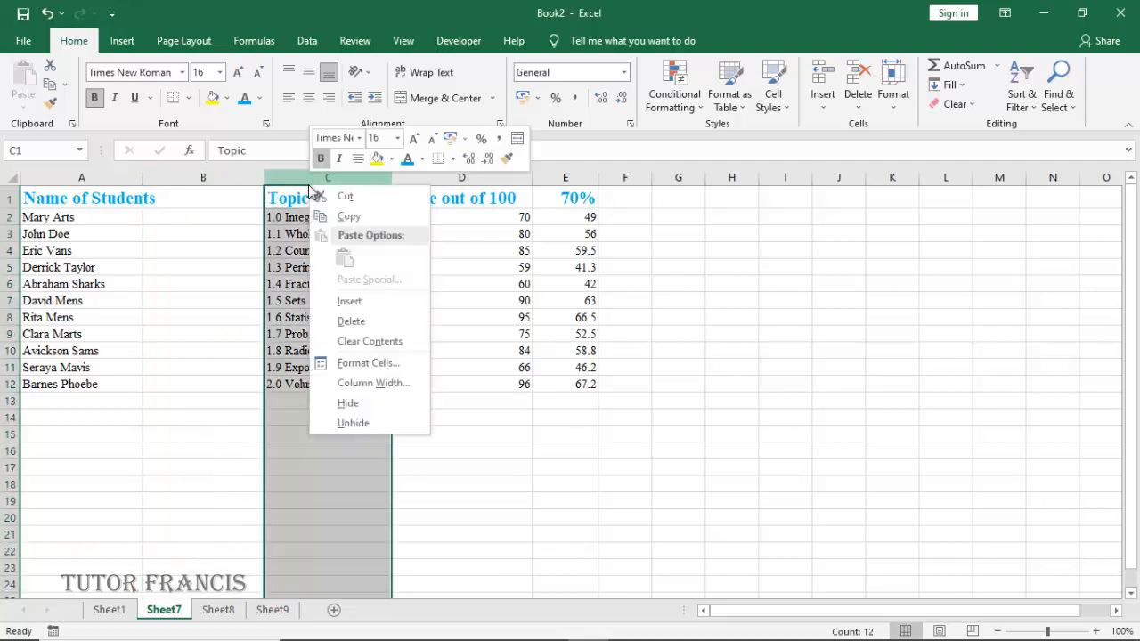
{"action": "left_click", "coordinate": [350, 303]}
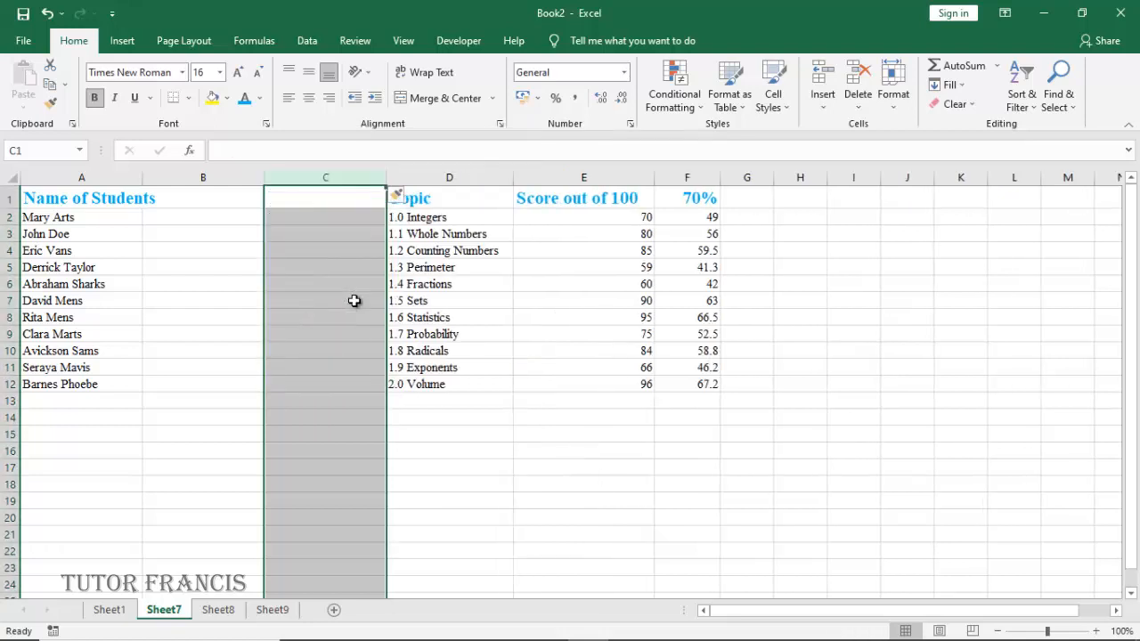
Step: Enter the first student's first name in B2 and last name in C2
{"action": "left_click", "coordinate": [181, 222]}
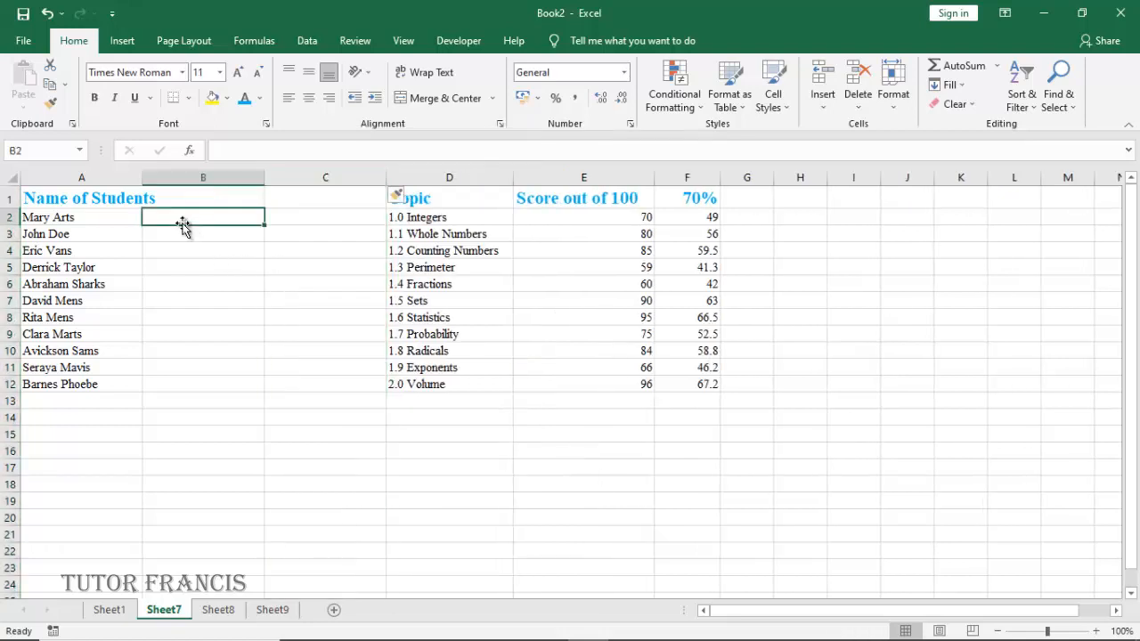
{"action": "type", "text": "Mary"}
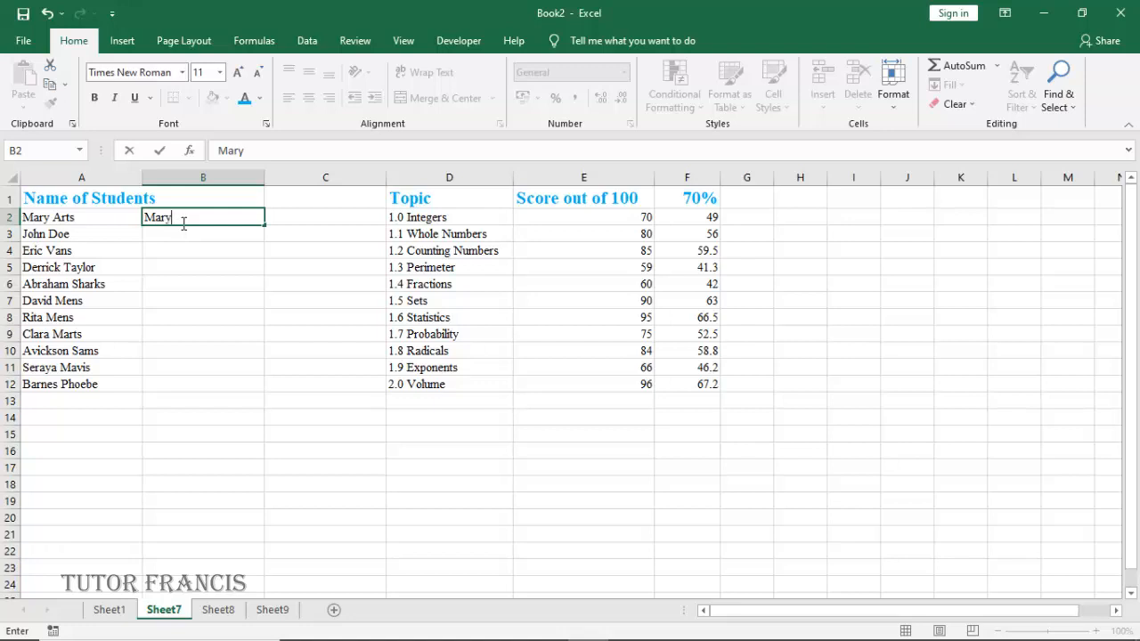
{"action": "left_click", "coordinate": [281, 221]}
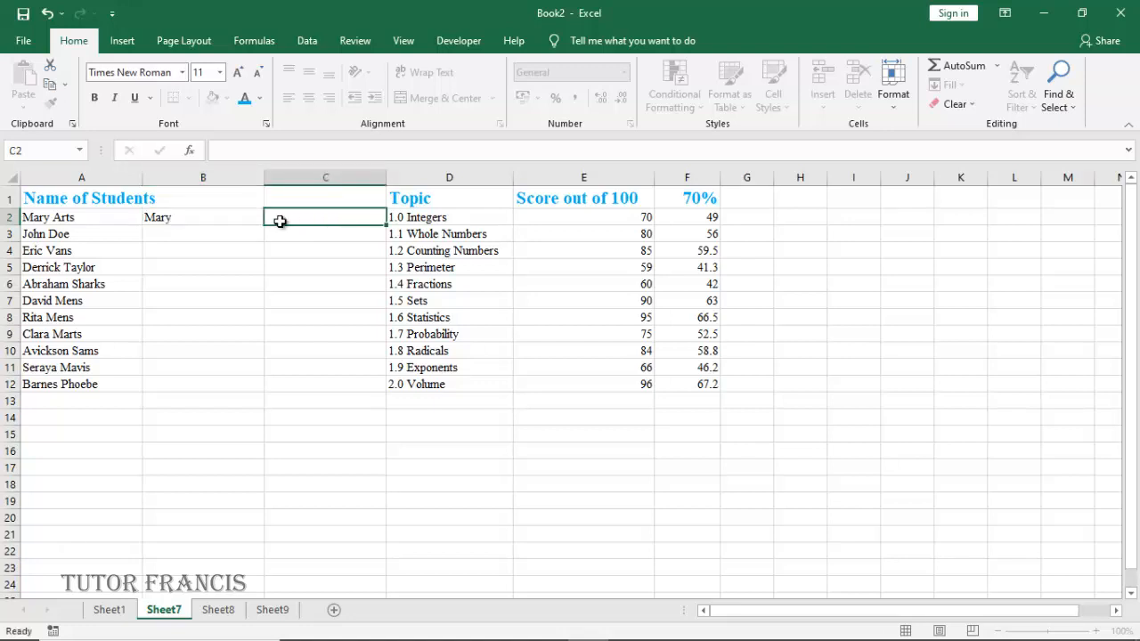
{"action": "type", "text": "Arts"}
{"action": "key", "text": "Return"}
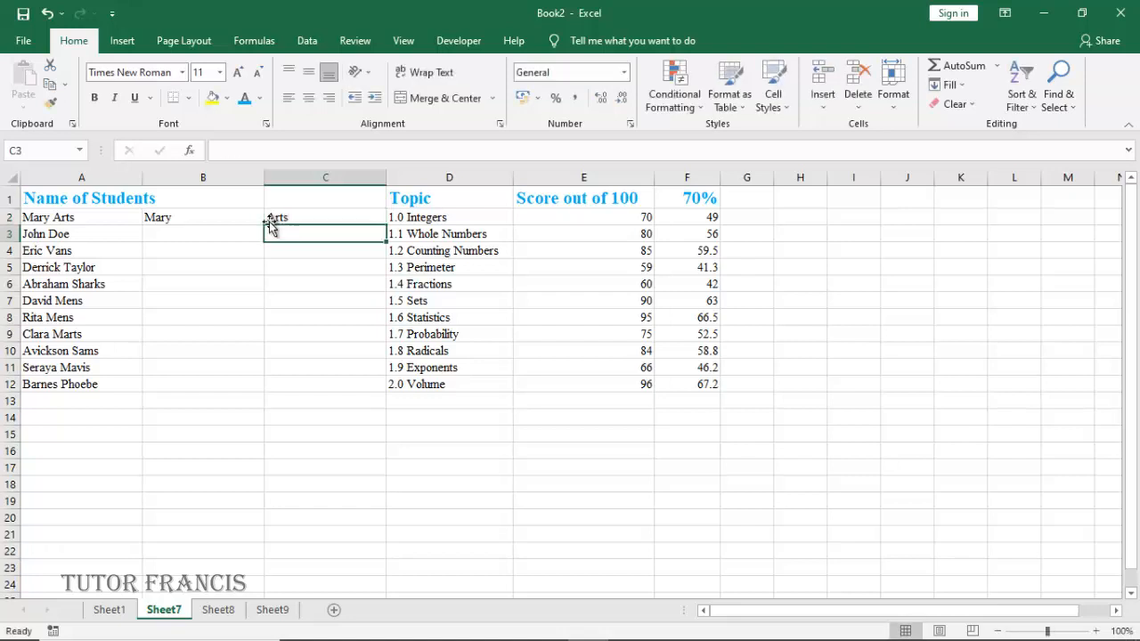
Step: Enter the second student's first name in B3 and last name in C3
{"action": "left_click", "coordinate": [198, 233]}
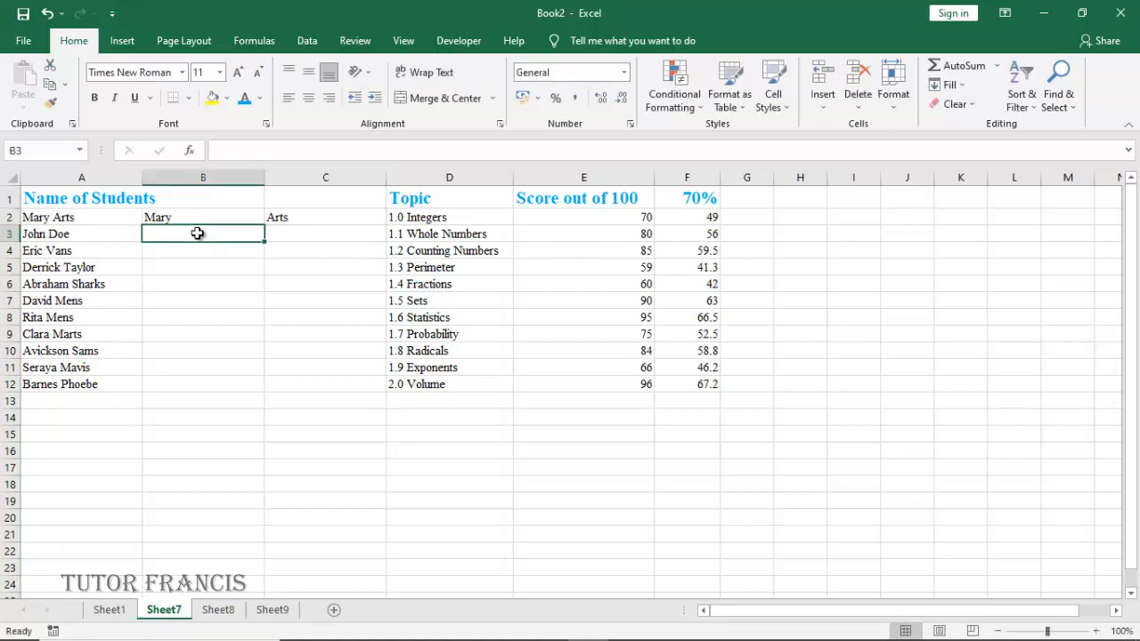
{"action": "type", "text": "John"}
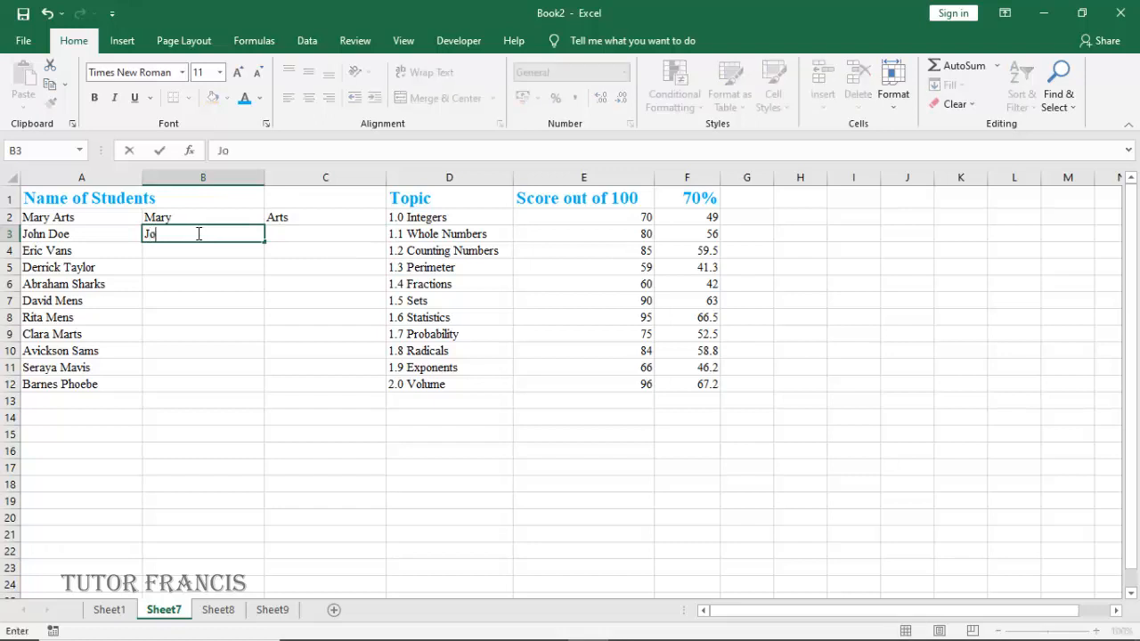
{"action": "left_click", "coordinate": [289, 235]}
{"action": "type", "text": "D"}
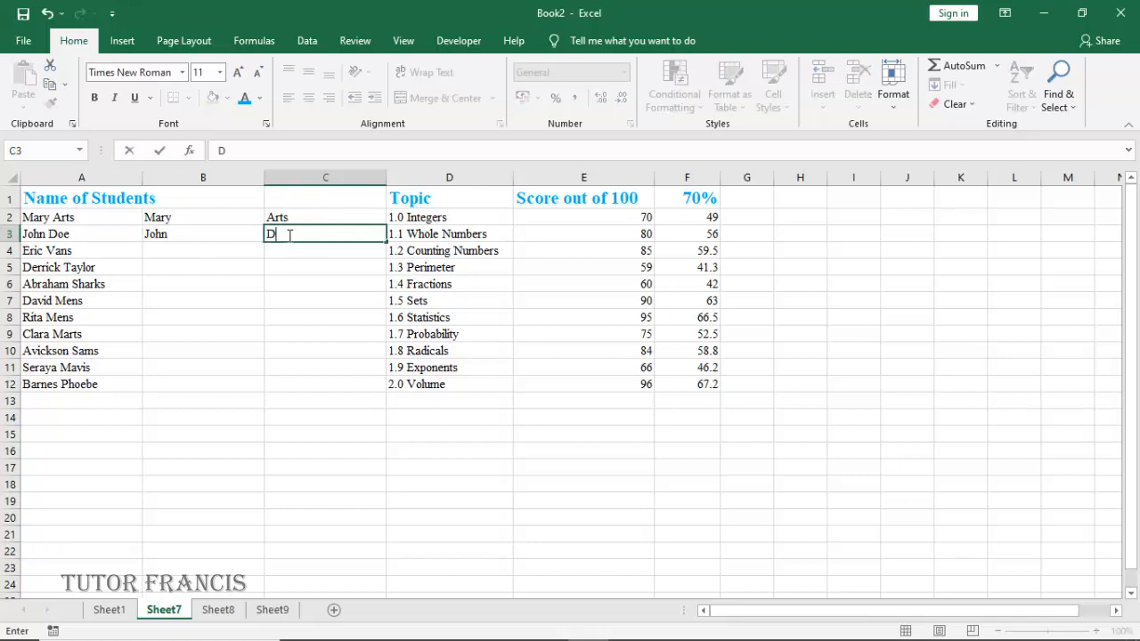
{"action": "type", "text": "oe"}
{"action": "key", "text": "Return"}
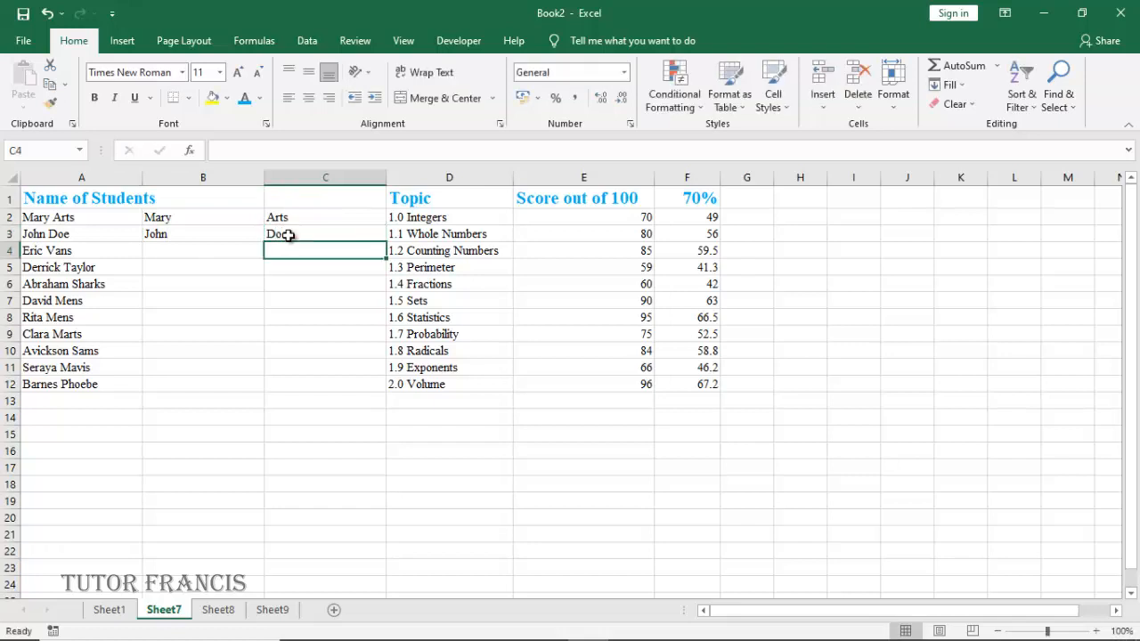
Step: Flash Fill the remaining first names in column B from B4 and the last names in column C from C4
{"action": "left_click", "coordinate": [155, 250]}
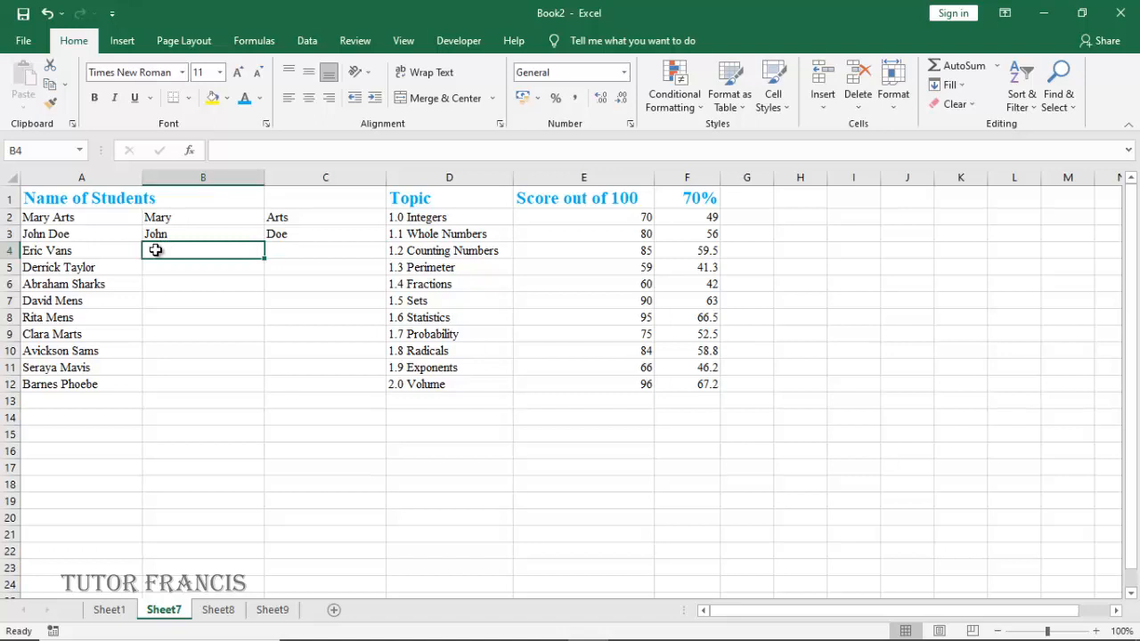
{"action": "left_click", "coordinate": [962, 86]}
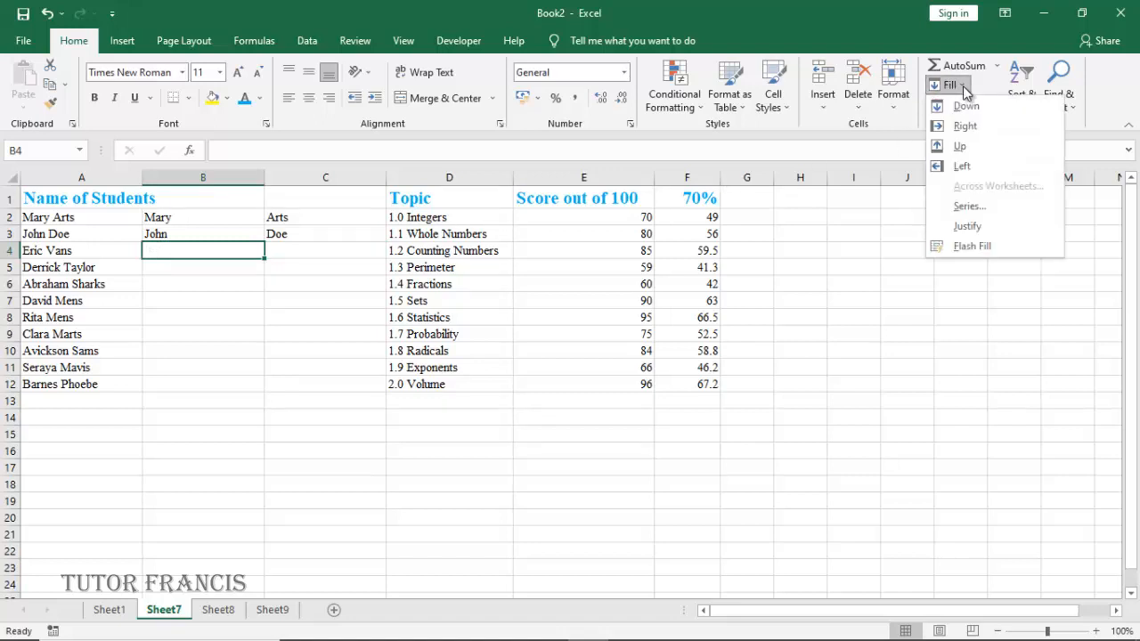
{"action": "left_click", "coordinate": [975, 246]}
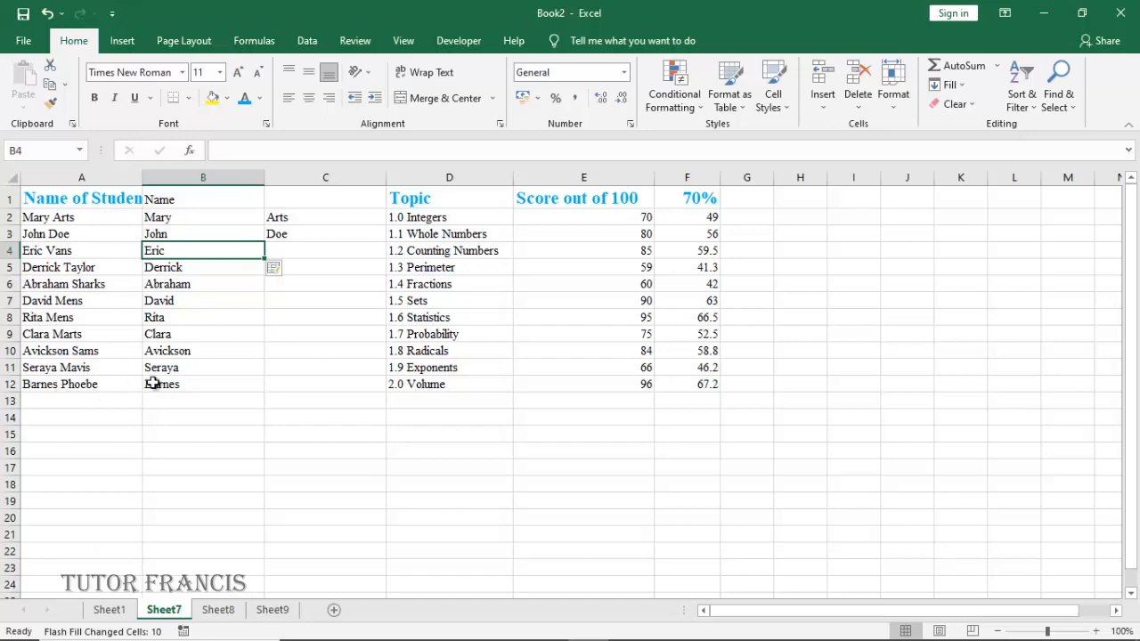
{"action": "left_click", "coordinate": [280, 249]}
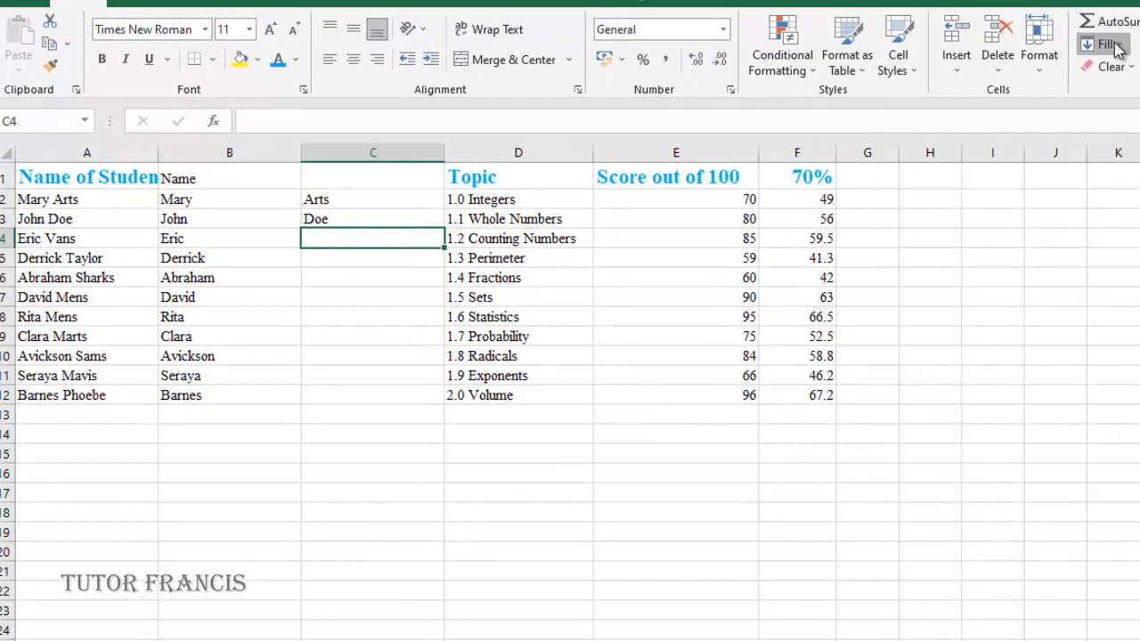
{"action": "left_click", "coordinate": [1117, 49]}
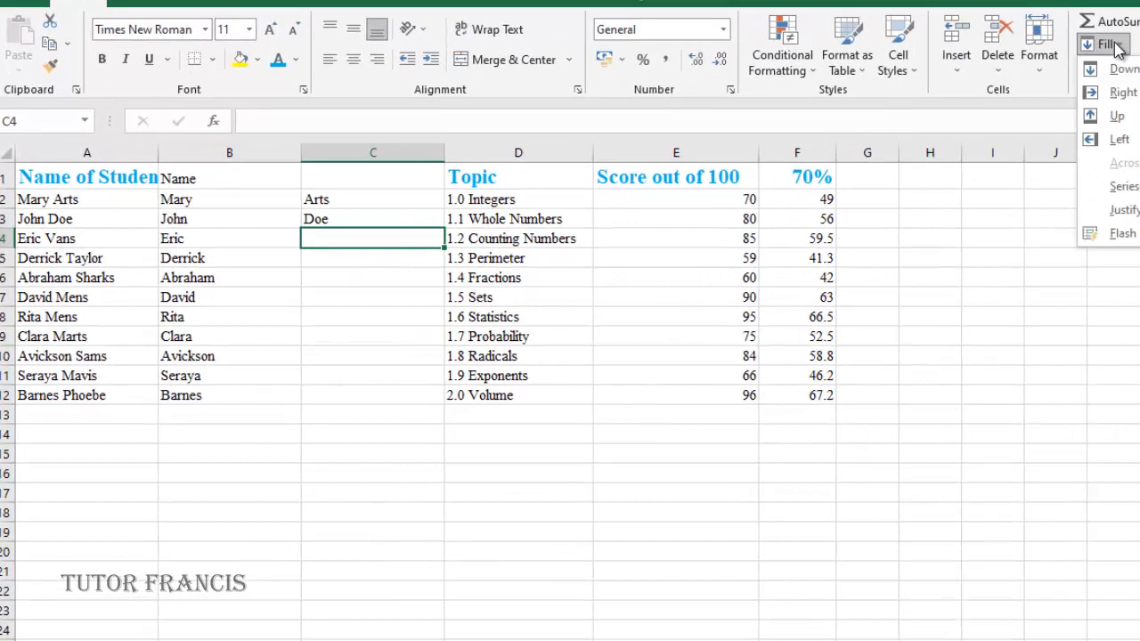
{"action": "left_click", "coordinate": [1120, 234]}
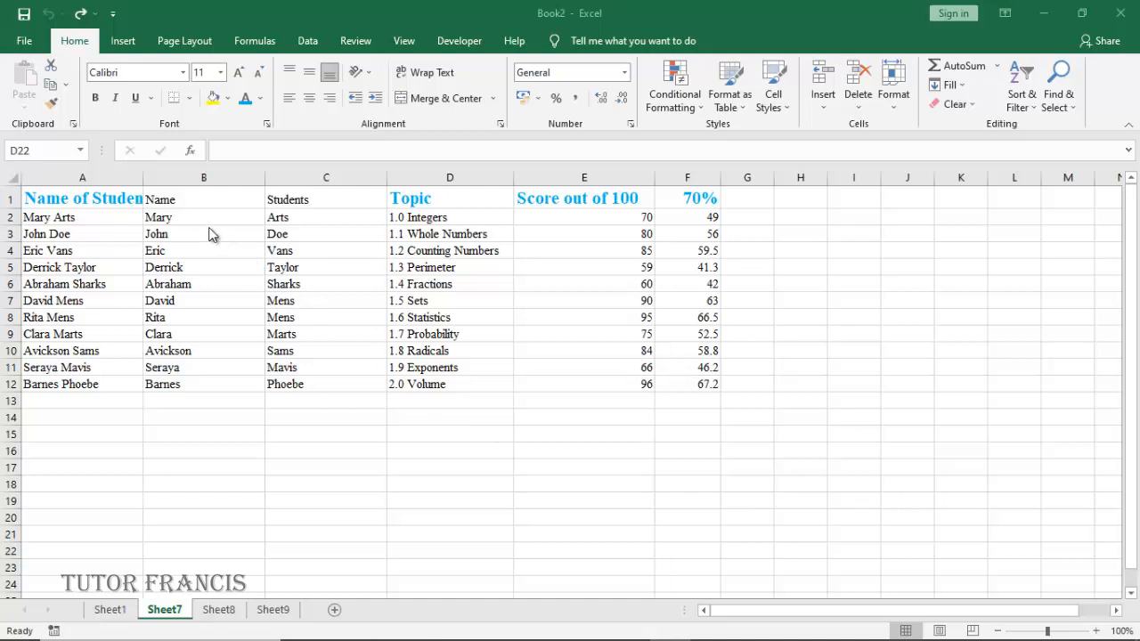
{"action": "left_click", "coordinate": [216, 614]}
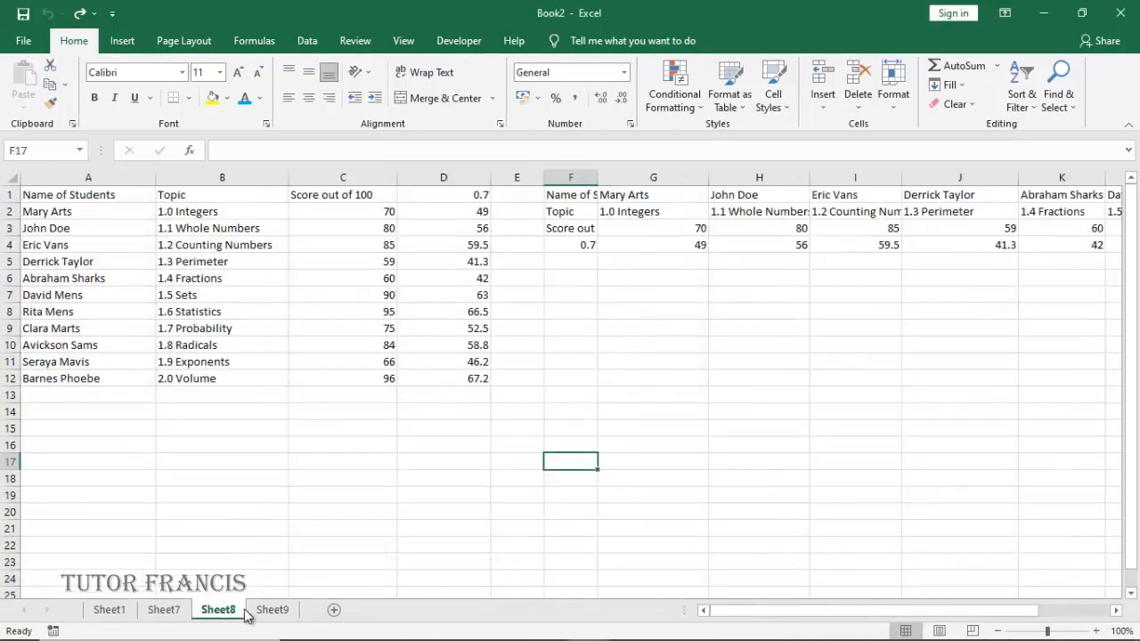
{"action": "left_click", "coordinate": [272, 613]}
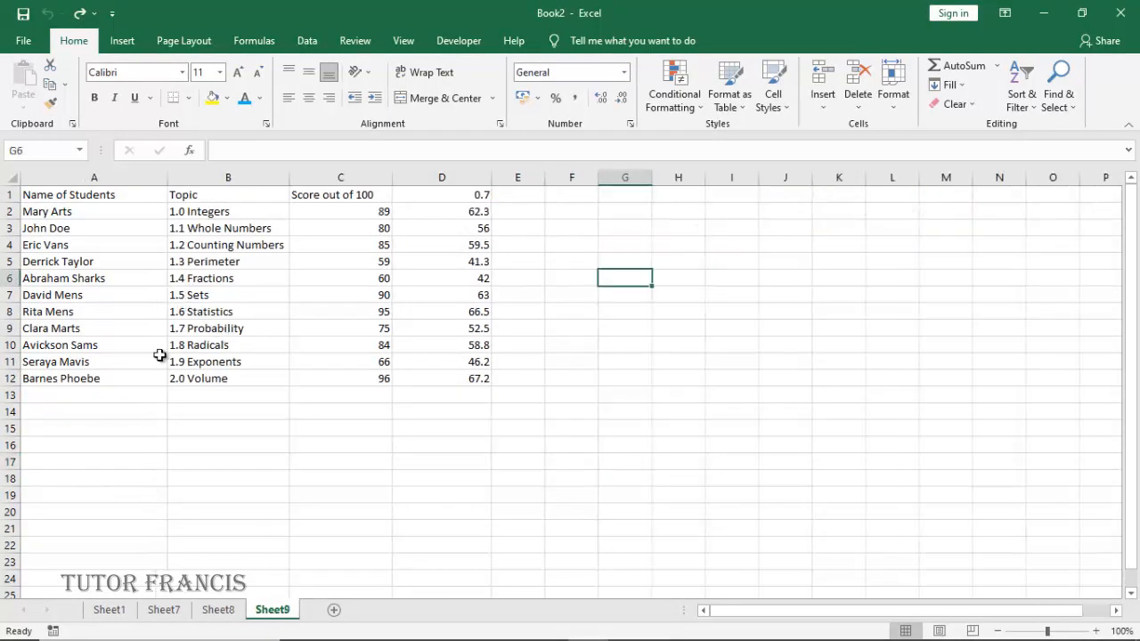
{"action": "left_click", "coordinate": [163, 613]}
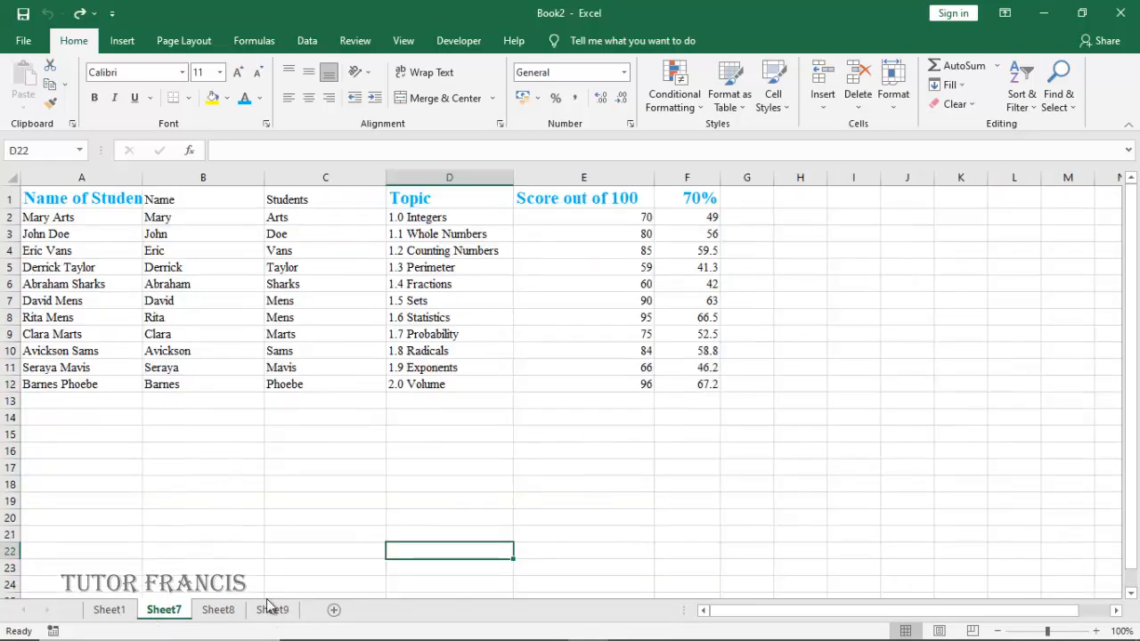
{"action": "left_click", "coordinate": [232, 614]}
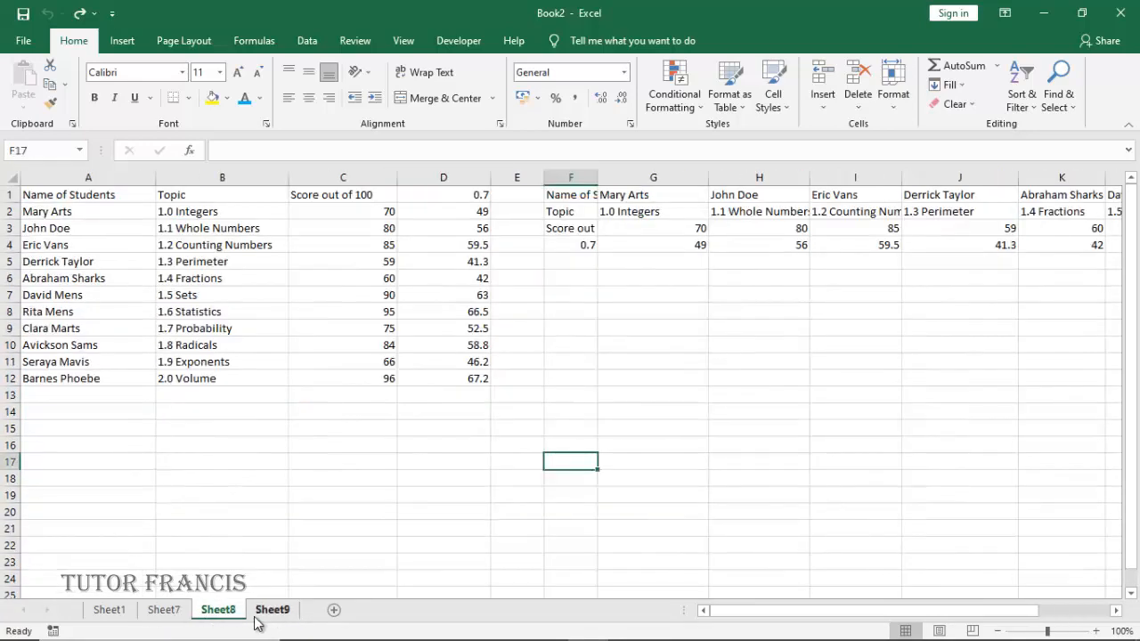
Step: Copy the split first and last name columns, range B1:C12, on Sheet7
{"action": "left_click", "coordinate": [163, 613]}
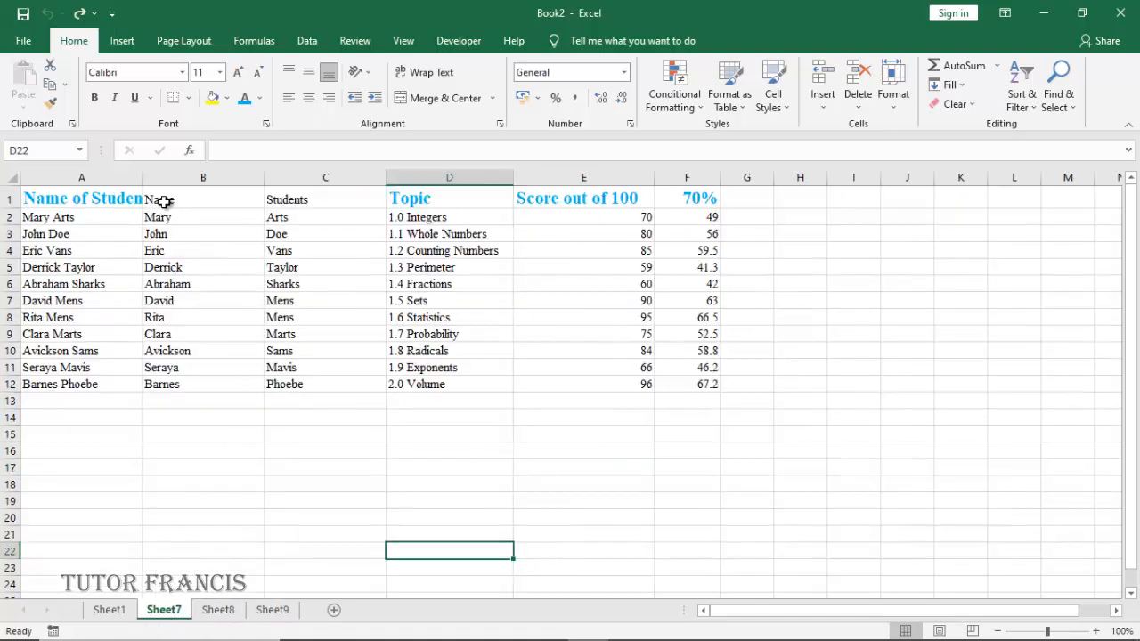
{"action": "left_click_drag", "start_coordinate": [164, 202], "coordinate": [321, 385]}
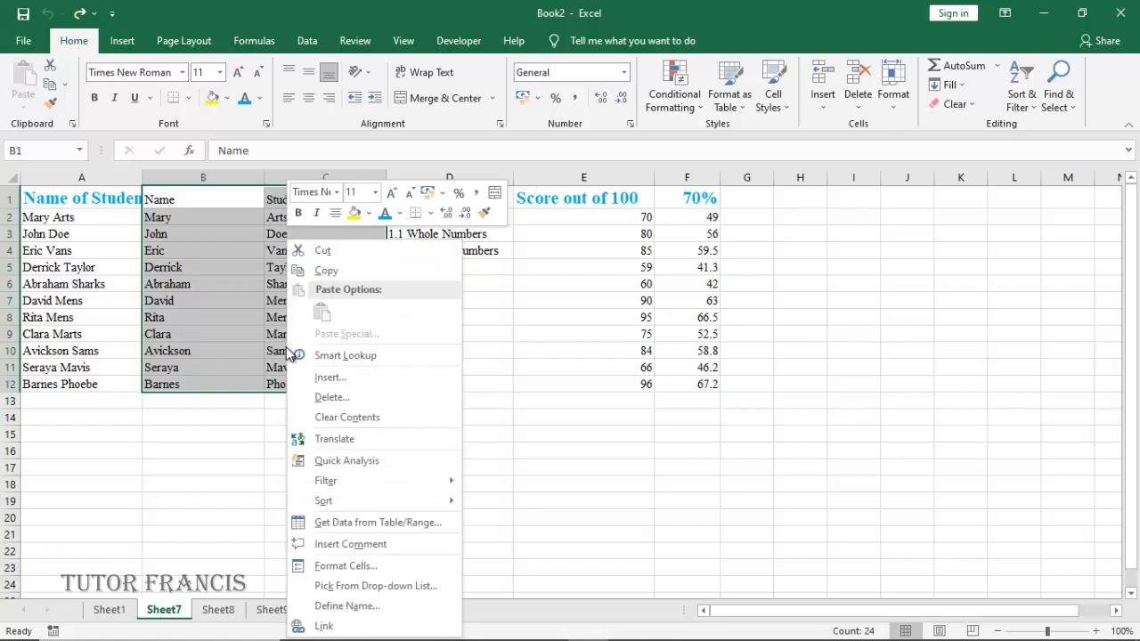
{"action": "left_click", "coordinate": [327, 272]}
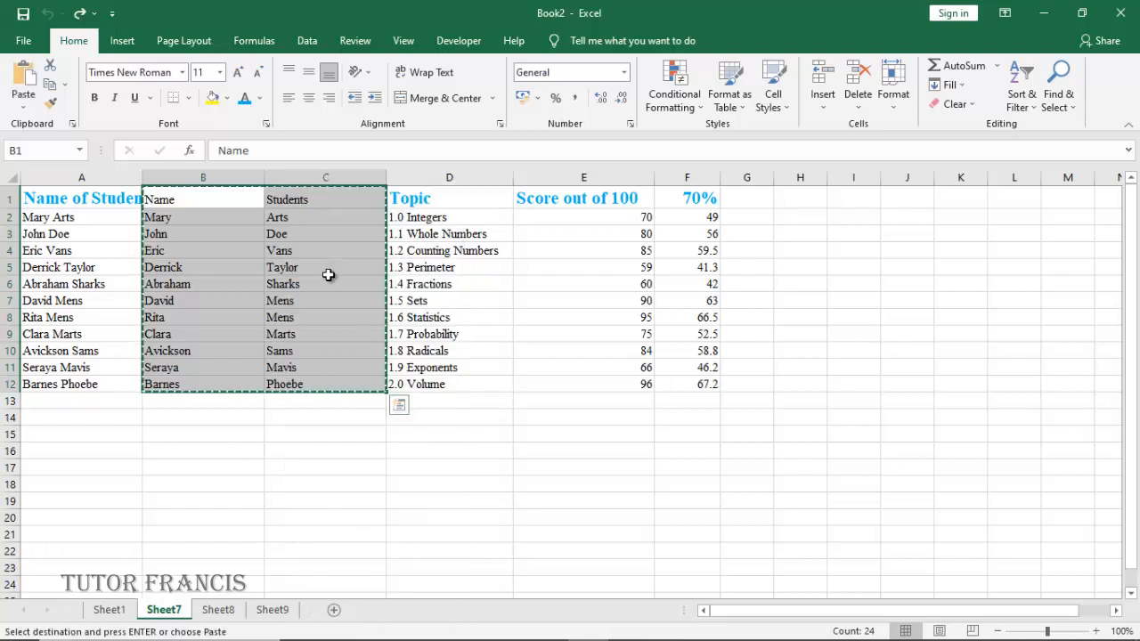
Step: Insert the copied name cells before the Topic column on Sheet8, shifting the existing cells right
{"action": "left_click", "coordinate": [230, 610]}
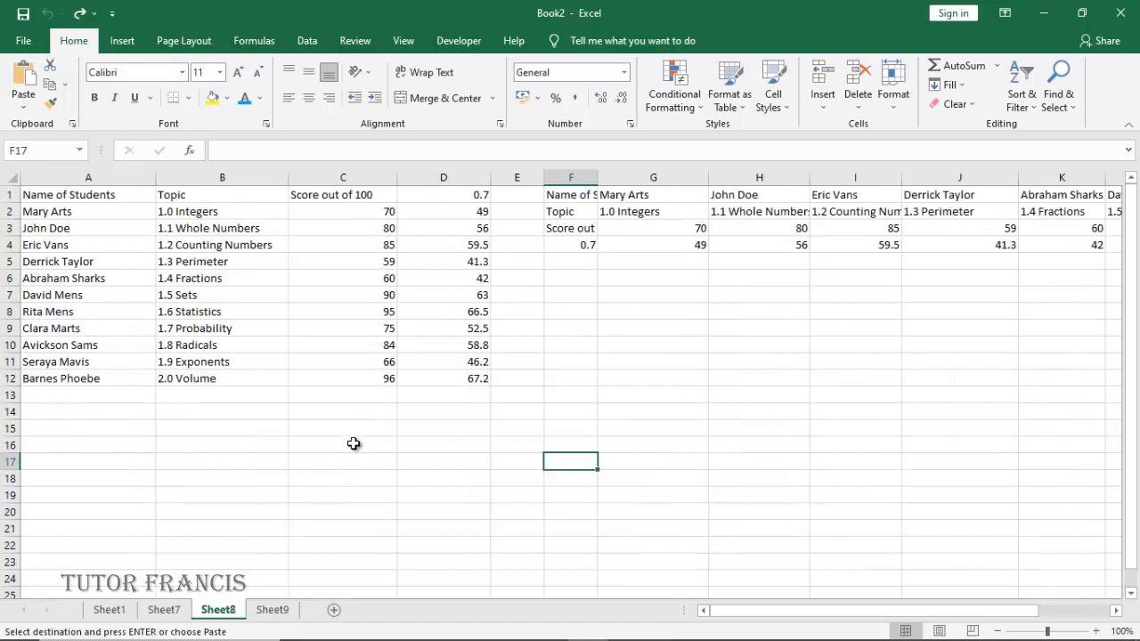
{"action": "left_click", "coordinate": [199, 178]}
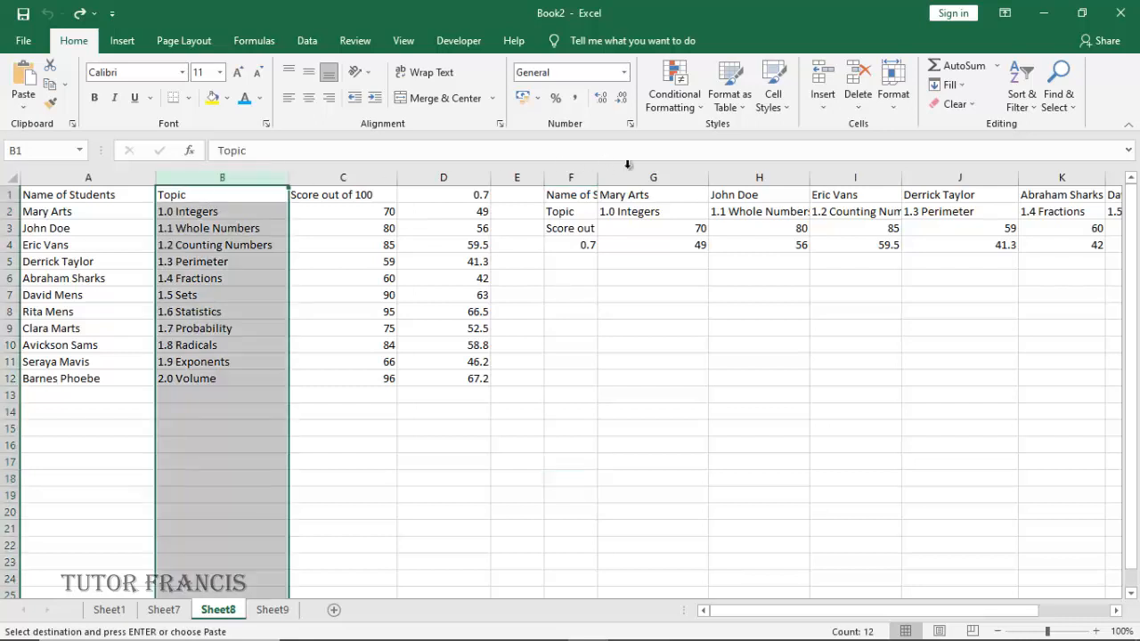
{"action": "left_click", "coordinate": [824, 111]}
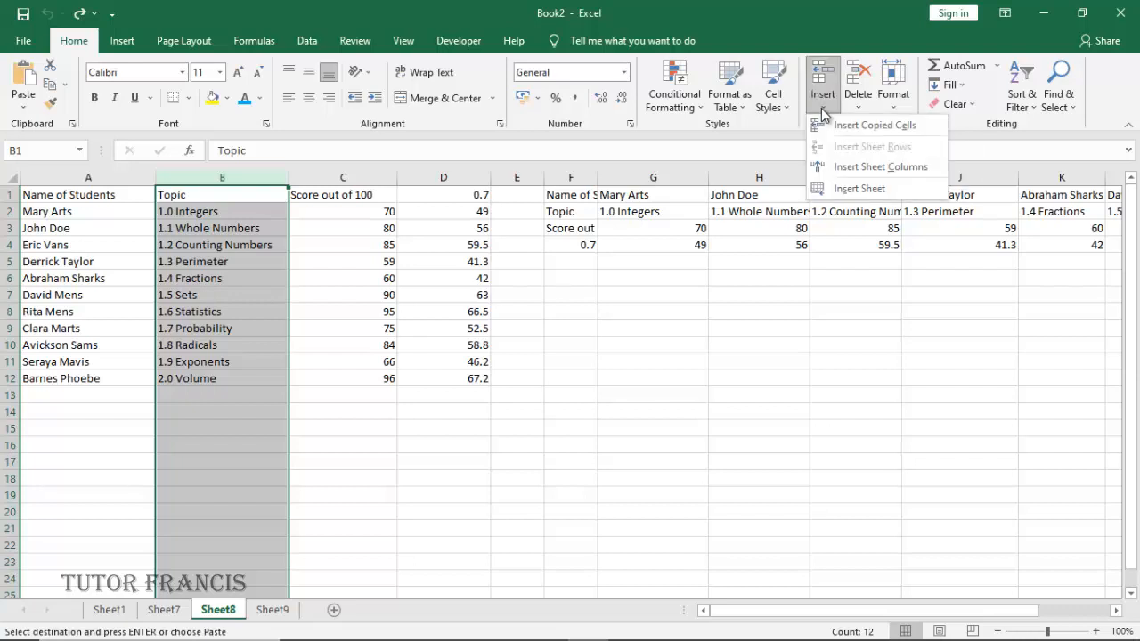
{"action": "left_click", "coordinate": [896, 126]}
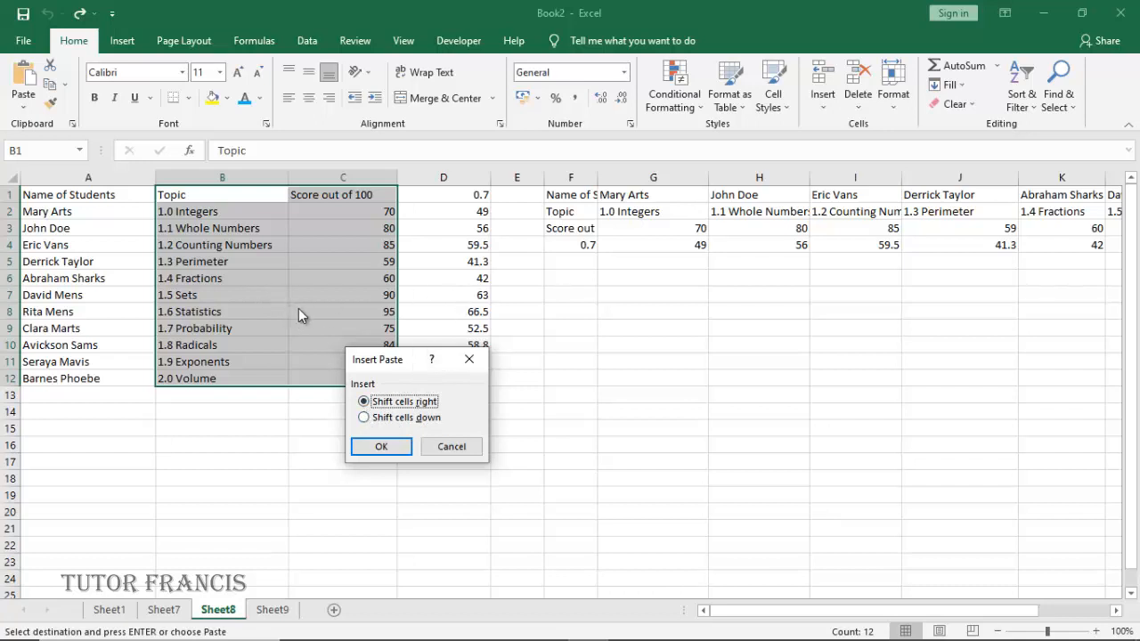
{"action": "left_click", "coordinate": [381, 446]}
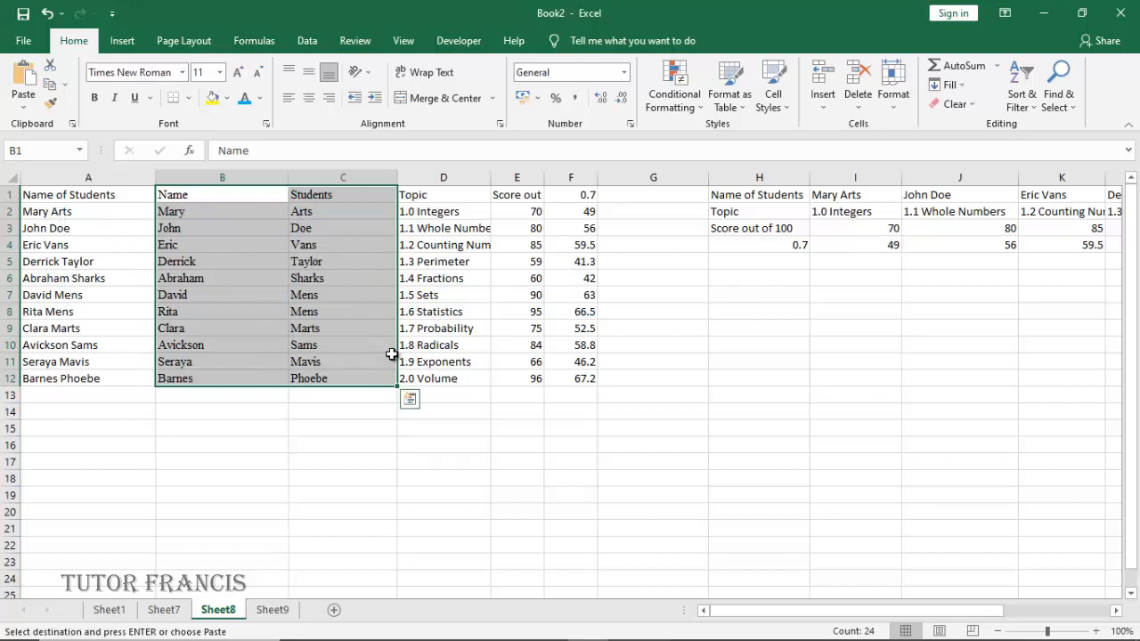
{"action": "left_click", "coordinate": [628, 360]}
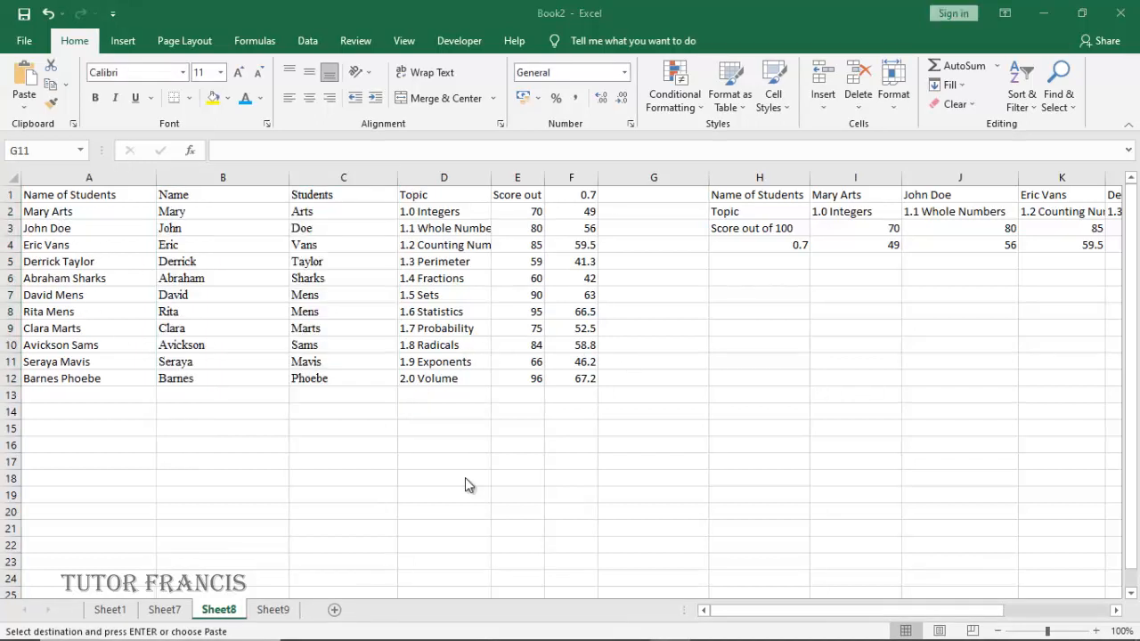